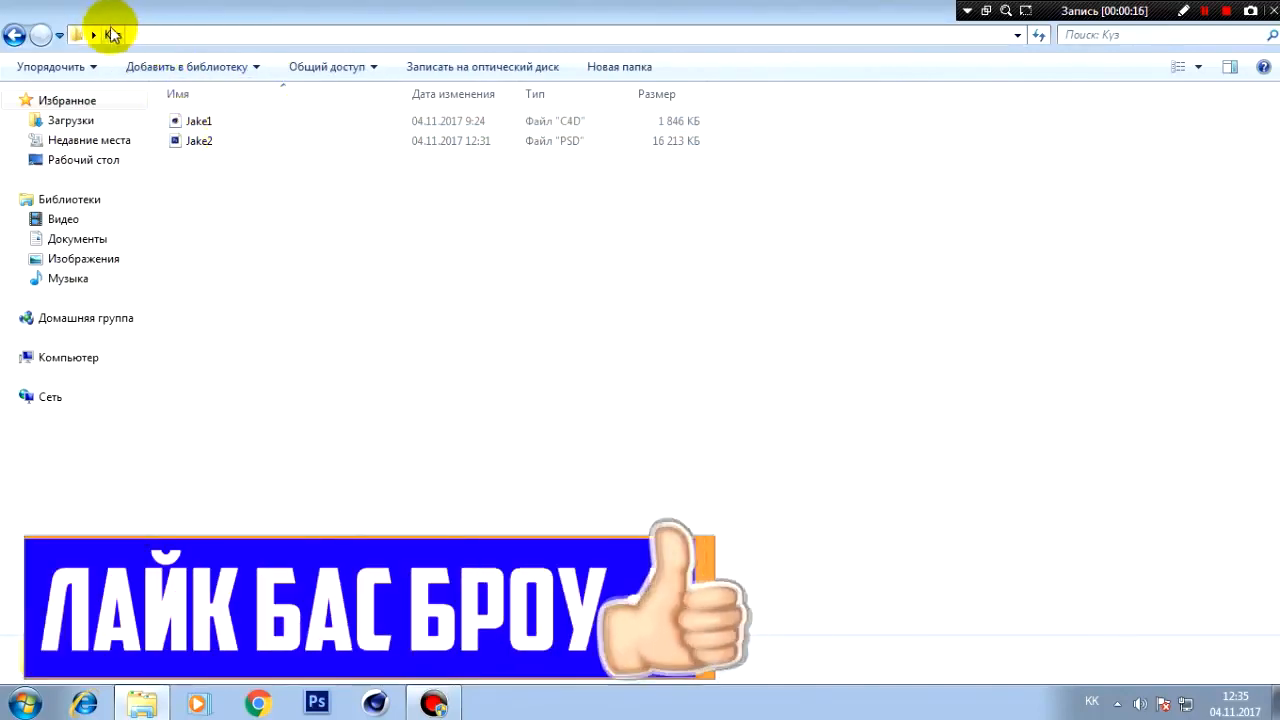
key(ctrl+a)
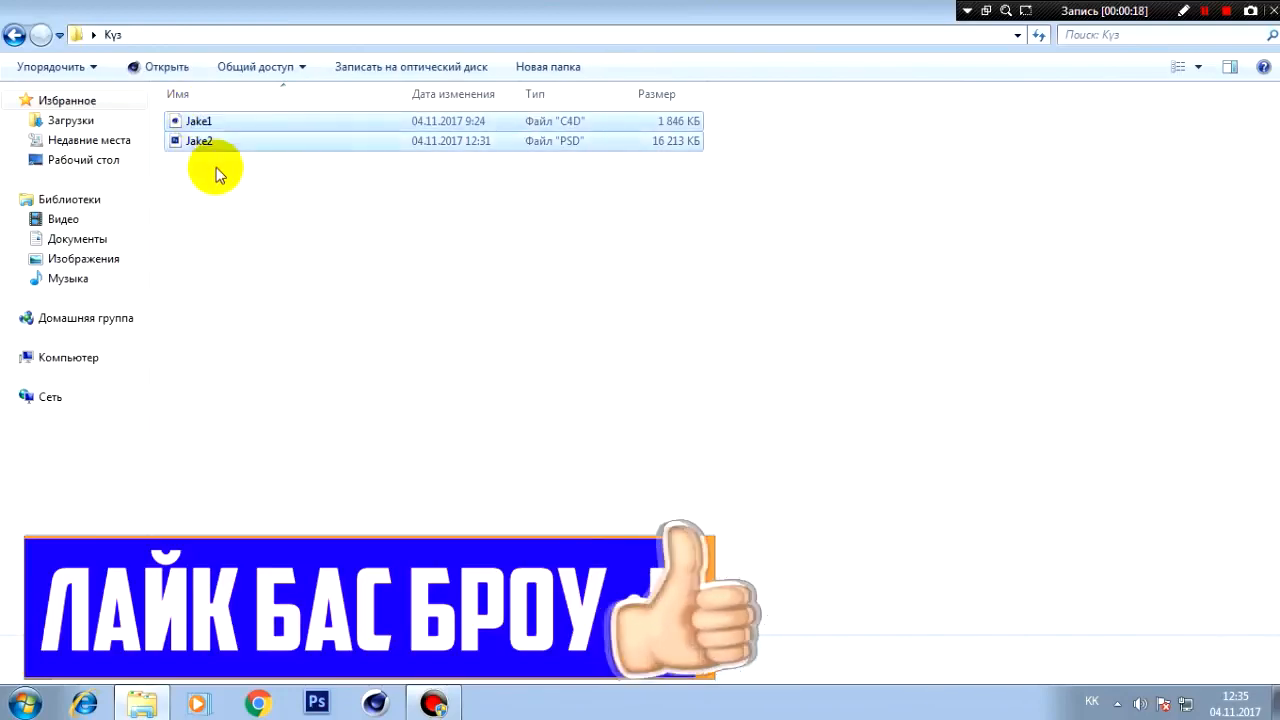
click(216, 168)
drag(207, 173, 185, 123)
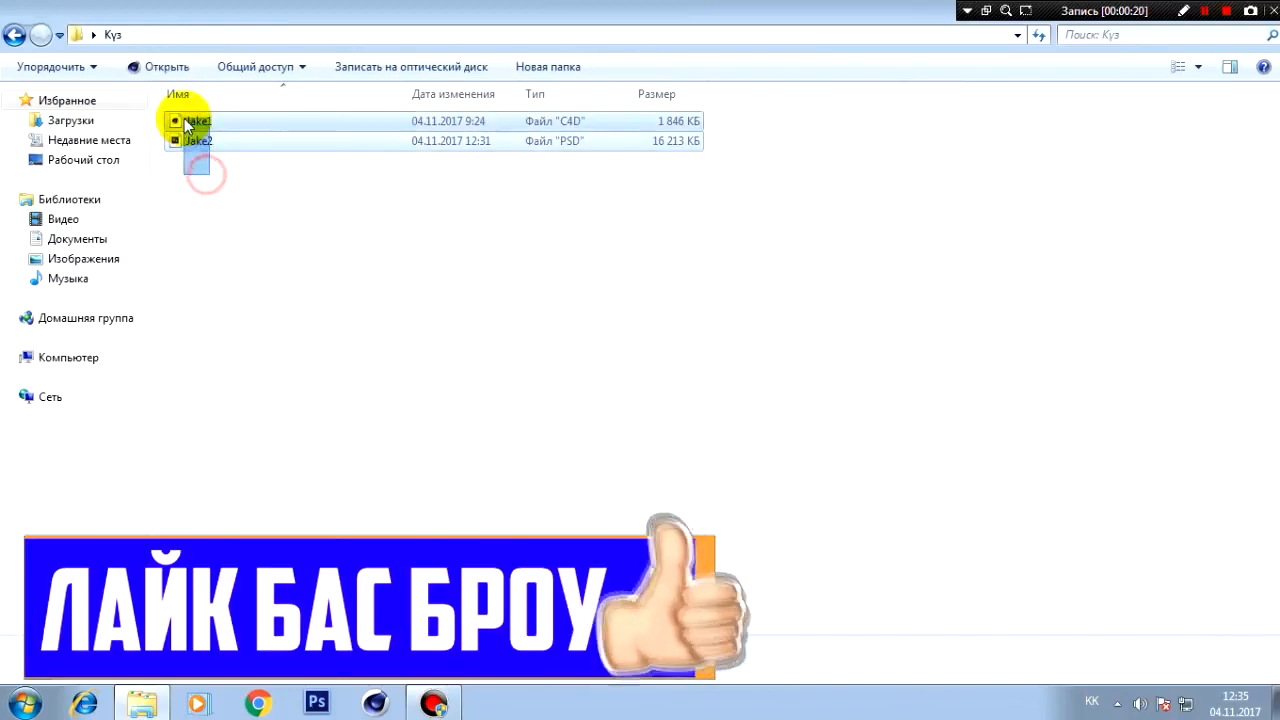
click(206, 189)
drag(200, 226, 200, 126)
click(200, 198)
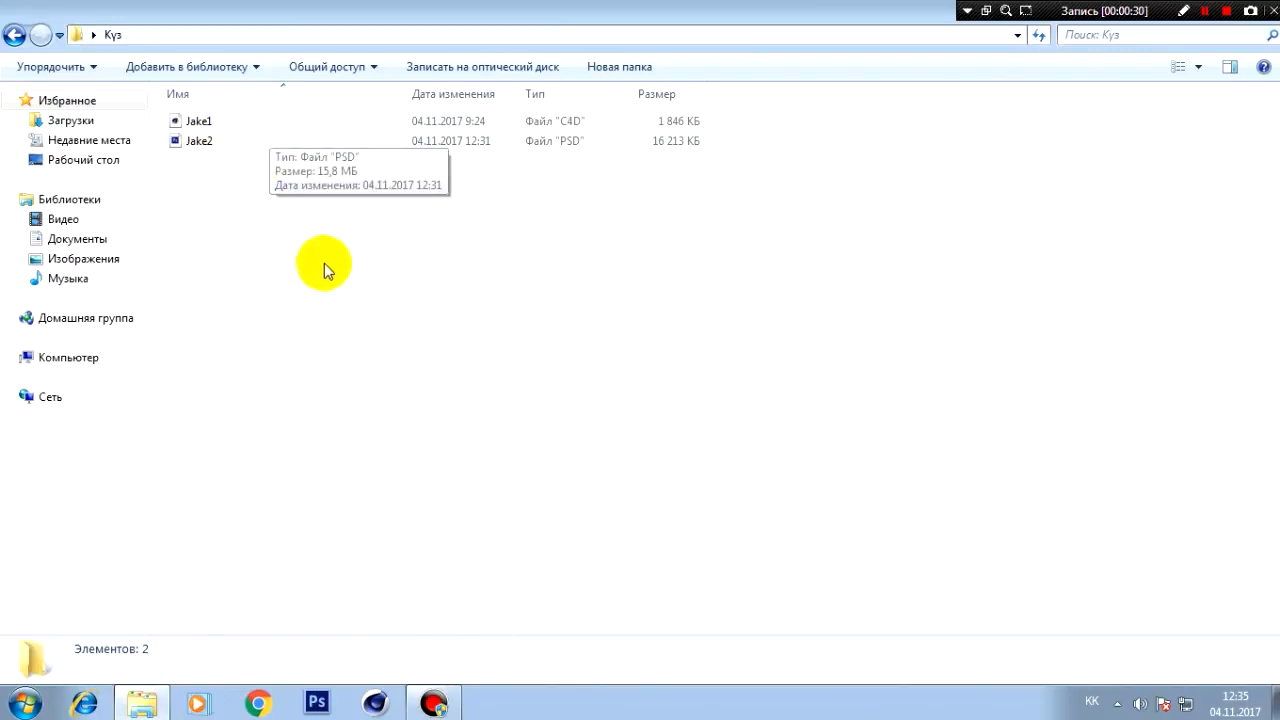
Open the Jake1 C4D file from the Күз folder in Cinema 4D.
click(204, 140)
click(200, 121)
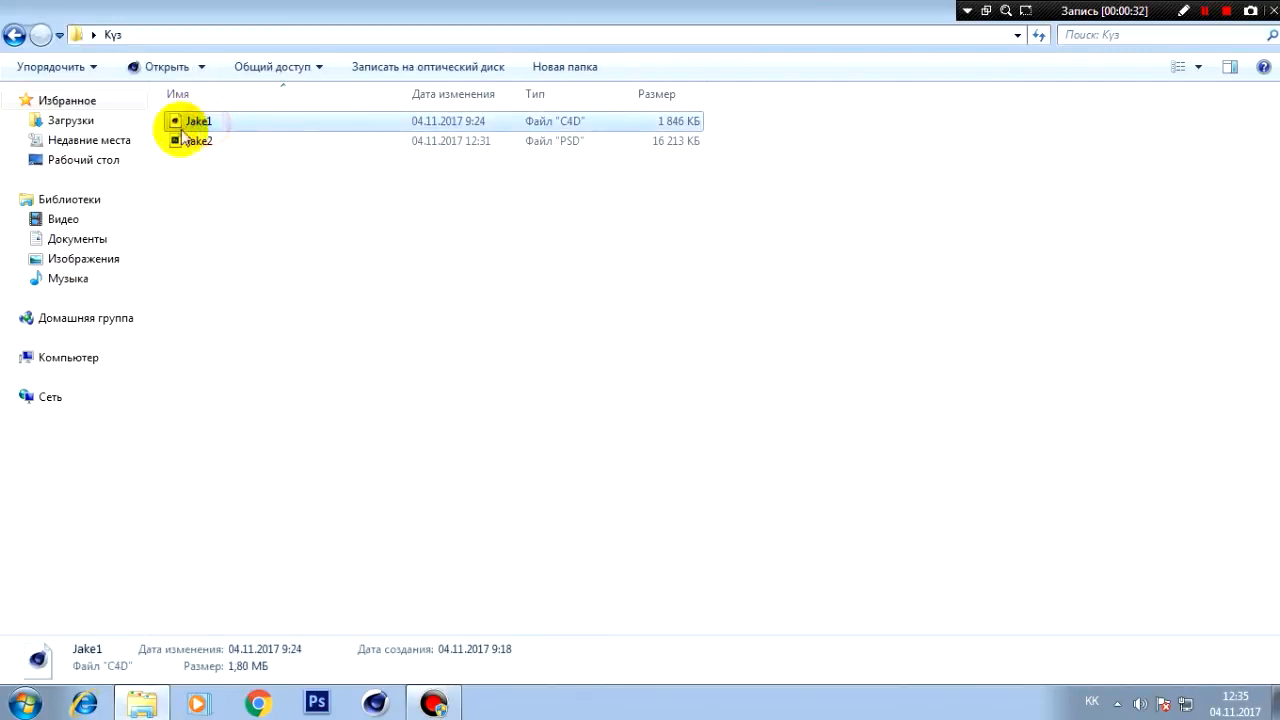
double_click(205, 122)
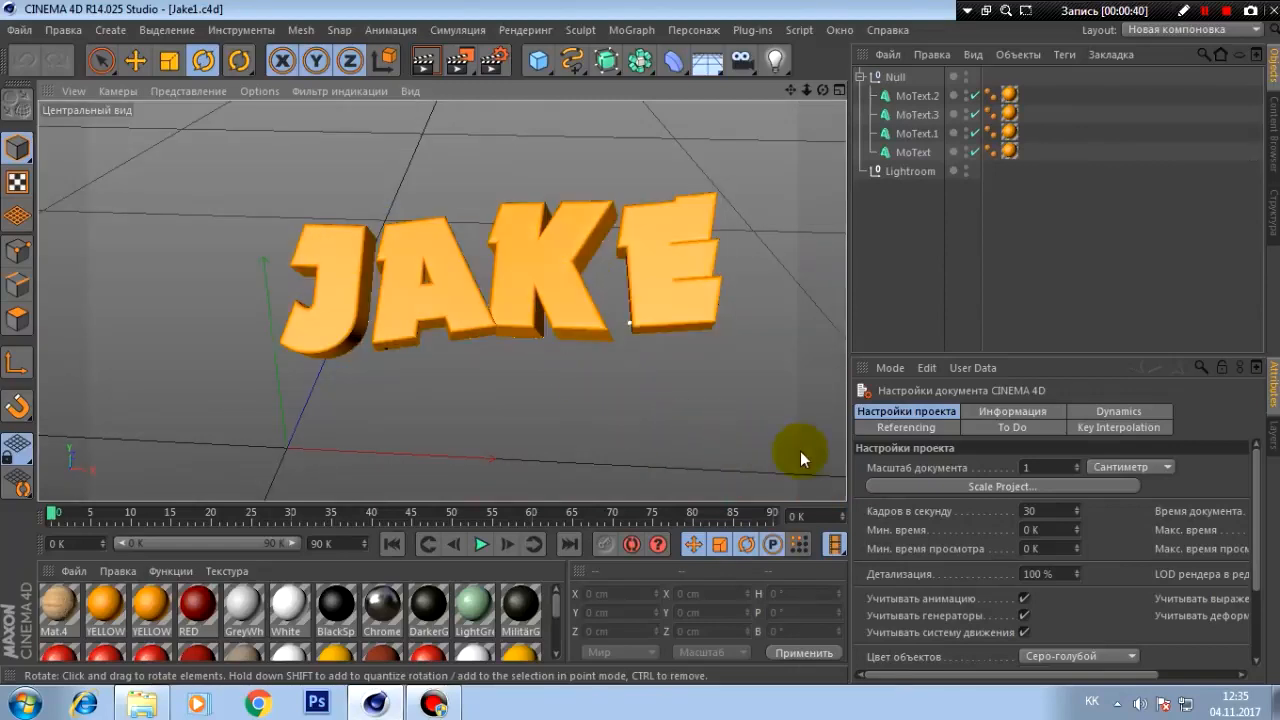
Examine which letter of the word each MoText object under the Null holds.
click(907, 97)
click(910, 115)
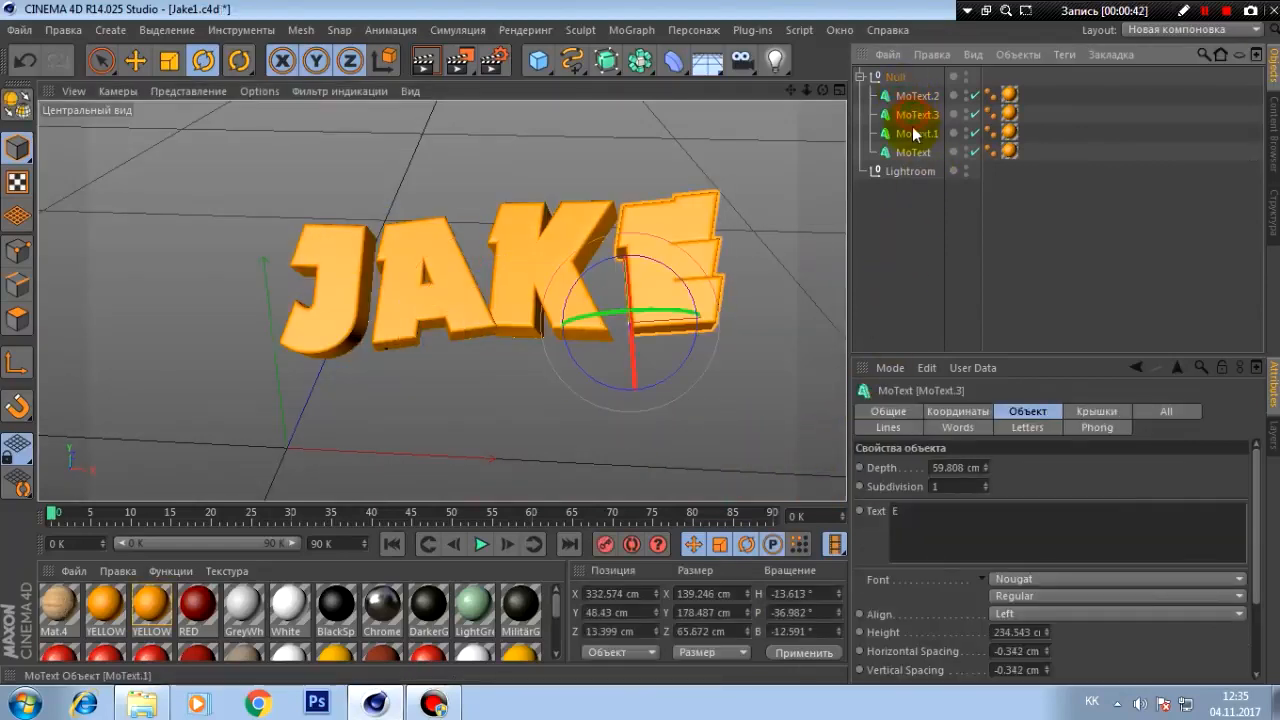
click(910, 133)
click(910, 151)
click(914, 134)
click(918, 116)
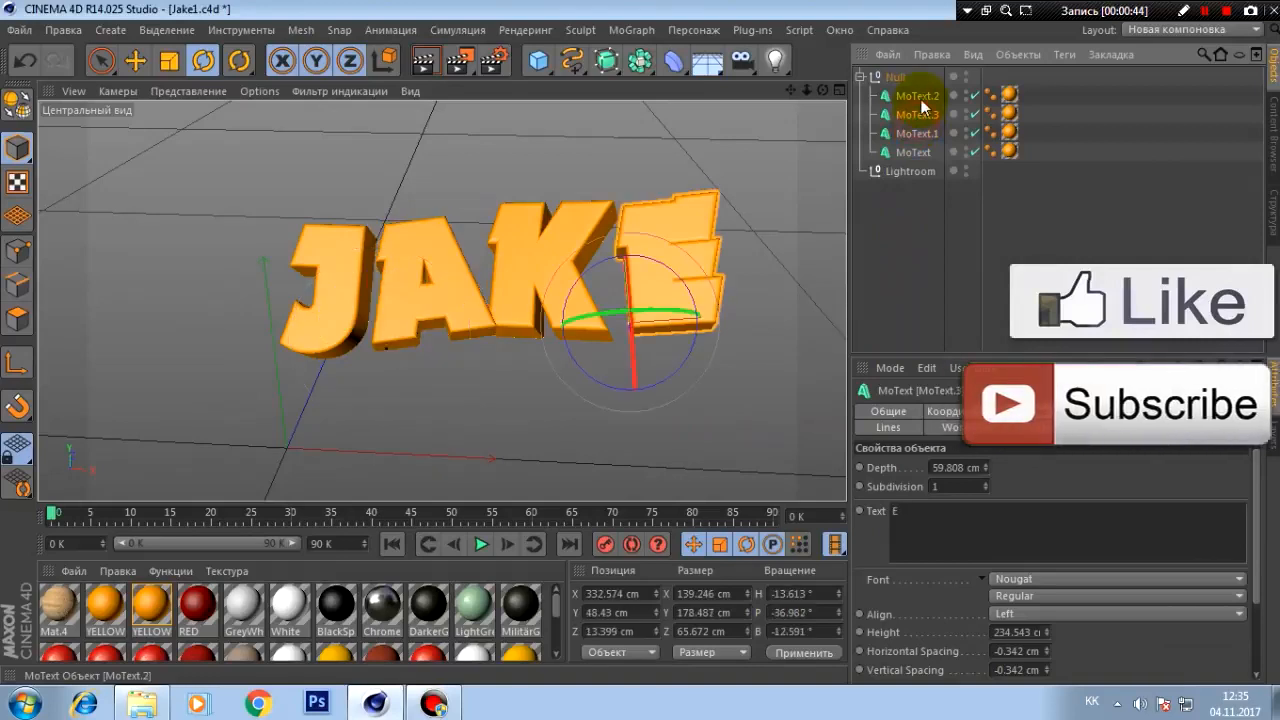
click(918, 98)
click(911, 117)
click(910, 151)
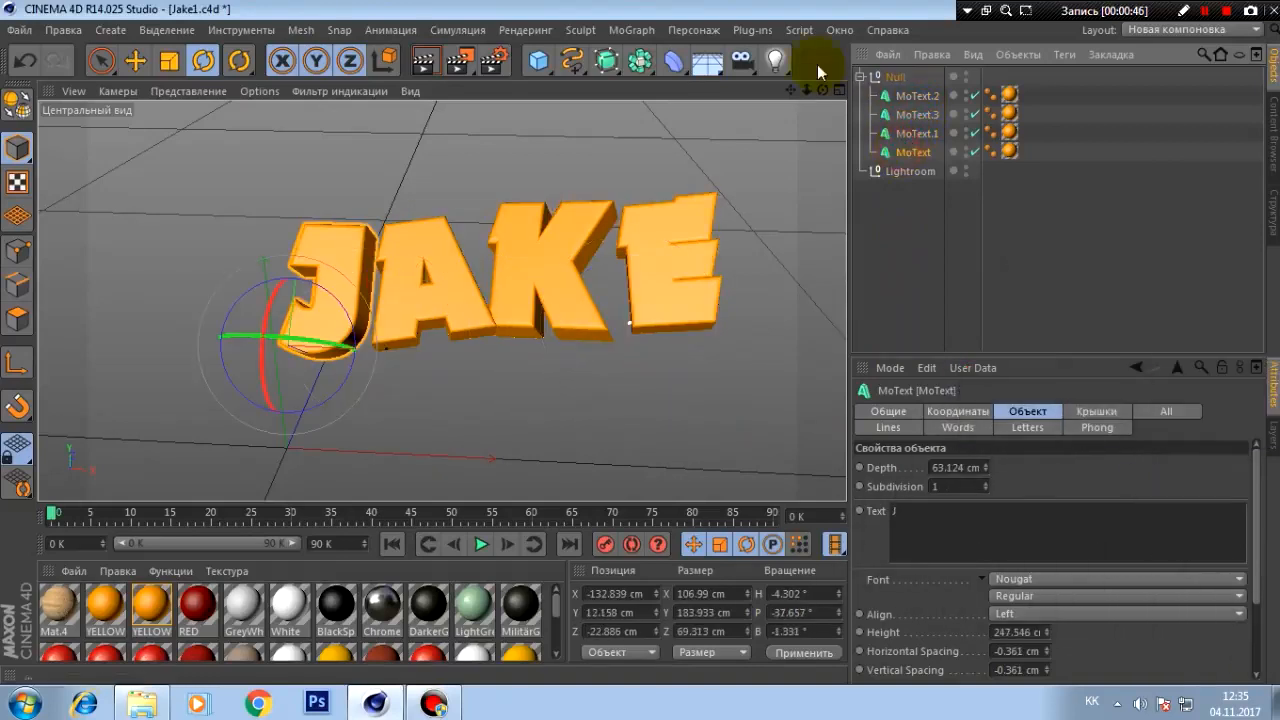
Move the letter J slightly outward to about X -137 cm, Y 13 cm, Z -22 cm and deselect it.
click(140, 63)
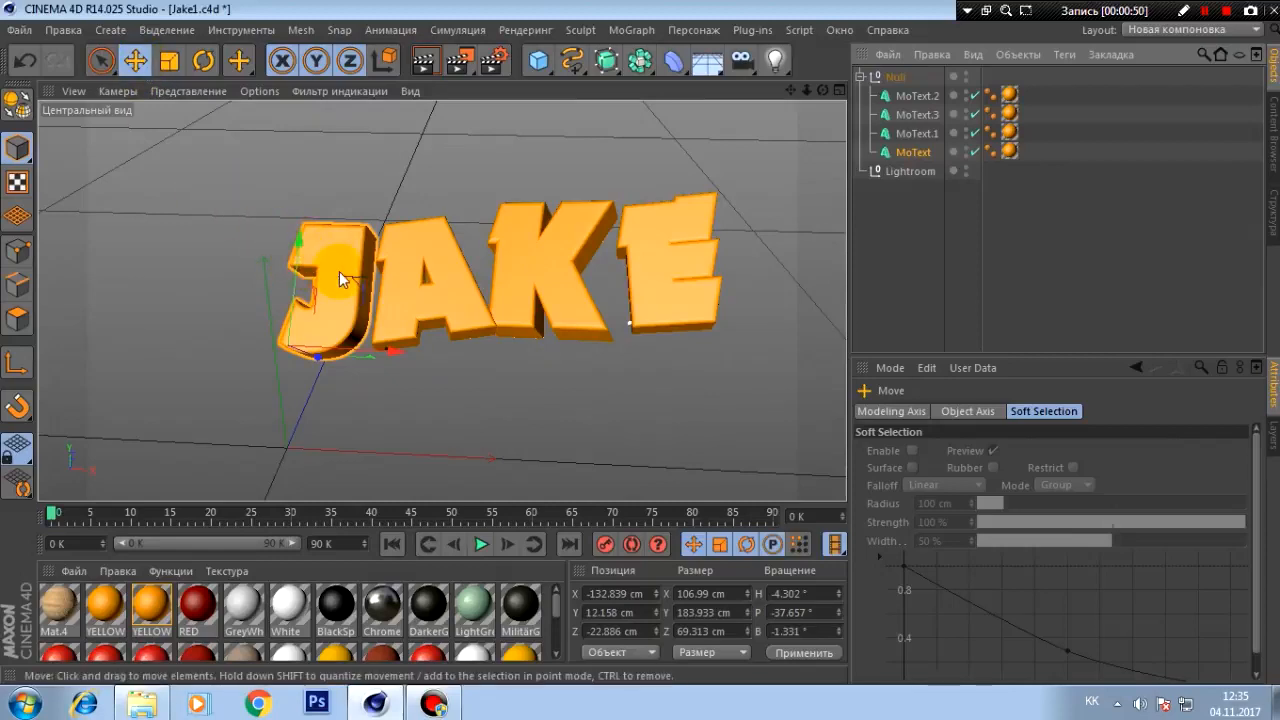
drag(355, 290, 347, 286)
click(203, 60)
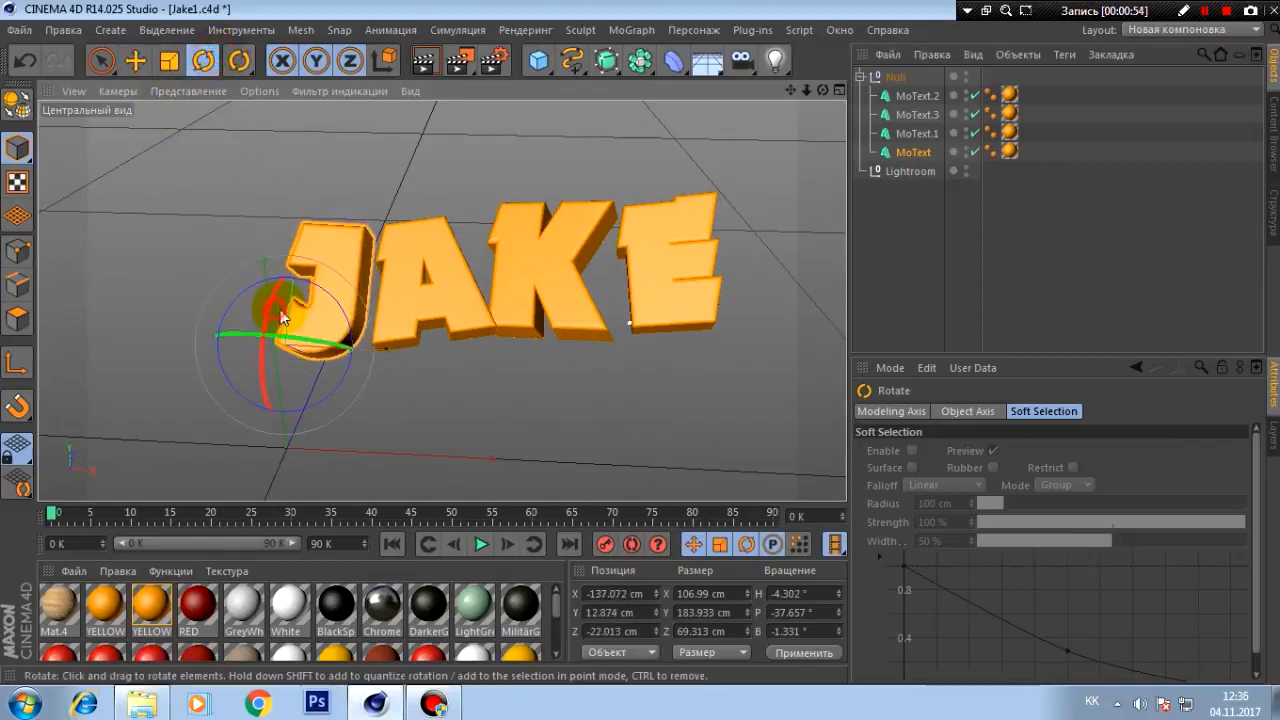
click(209, 214)
click(135, 60)
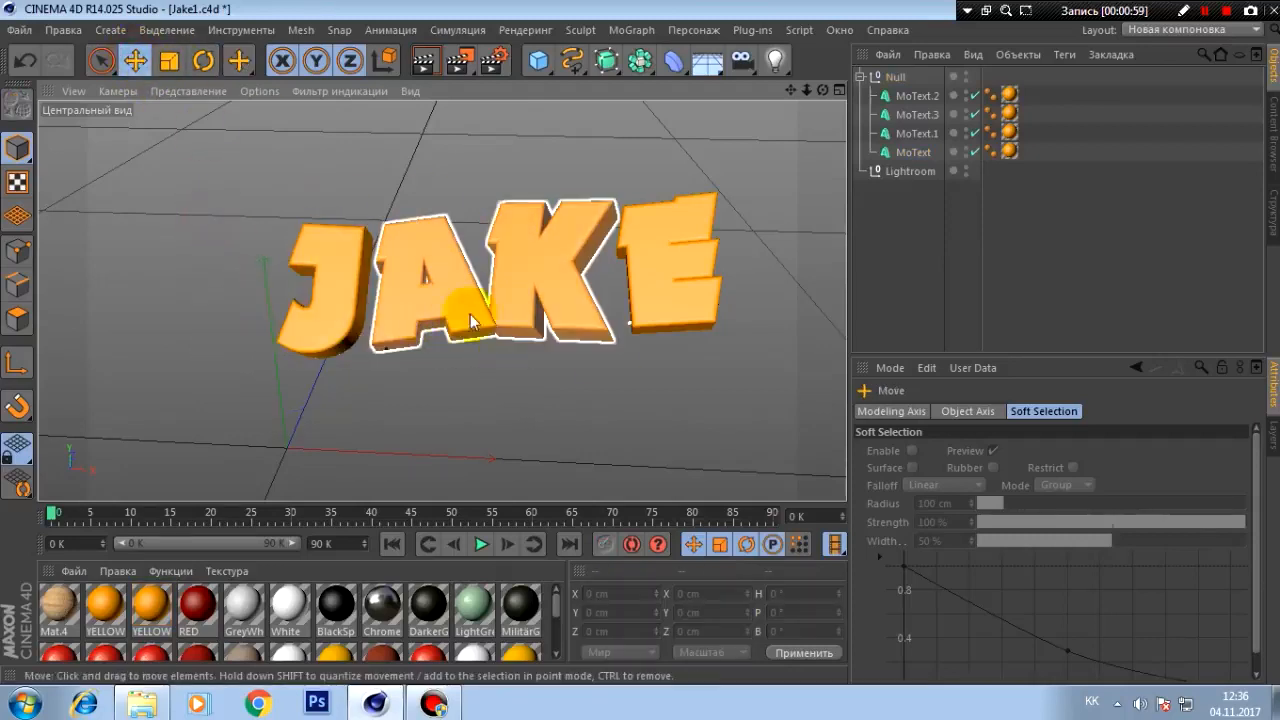
Check the text content of each MoText object, ending with the letter E.
click(914, 97)
click(916, 115)
click(914, 133)
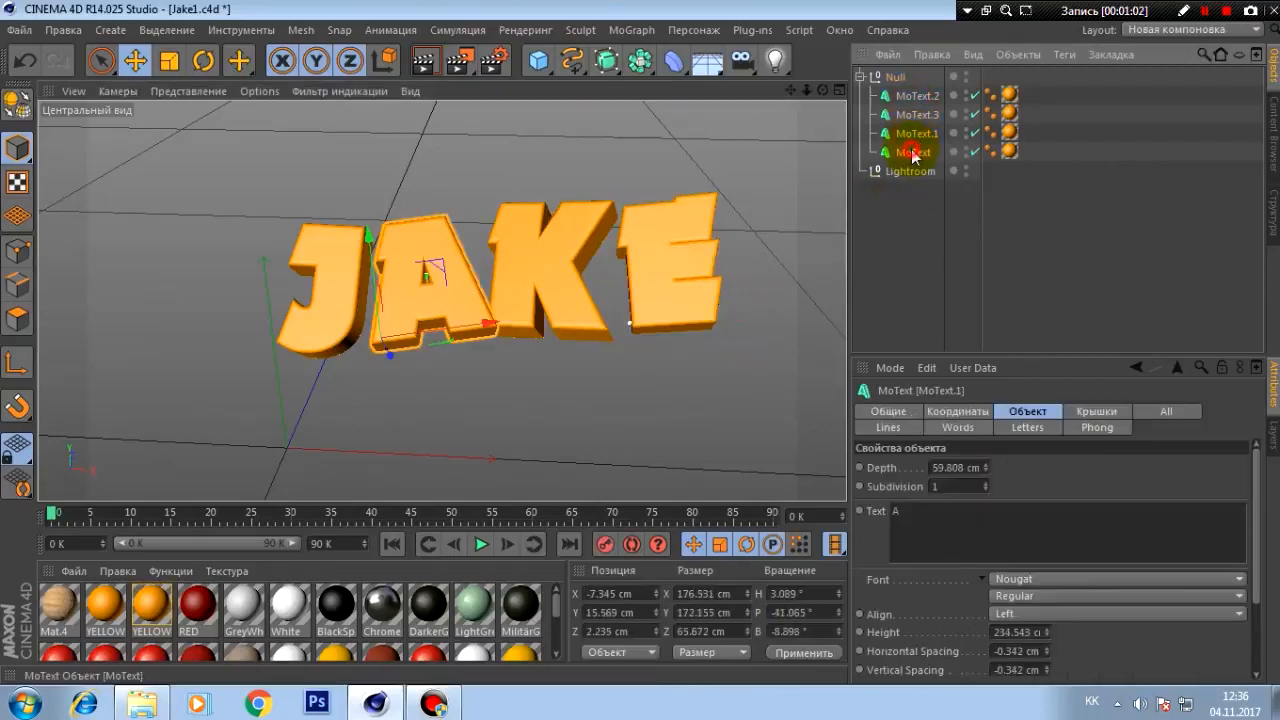
click(912, 152)
click(917, 96)
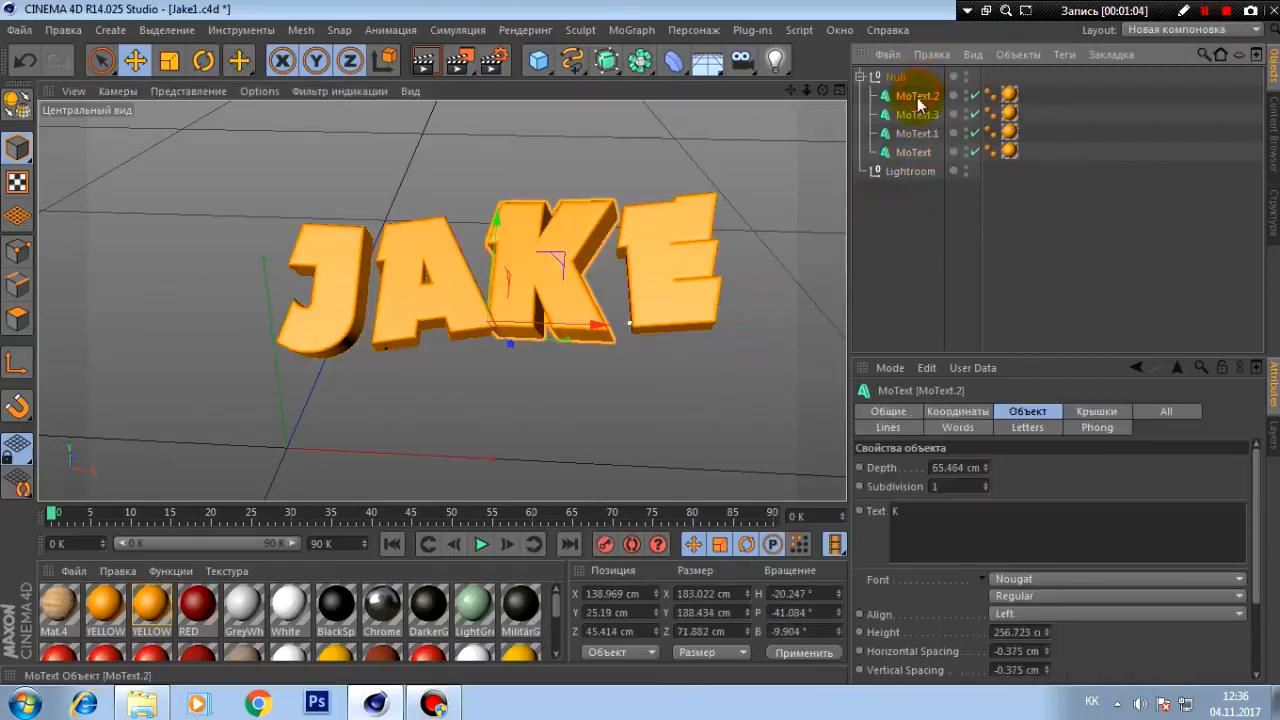
click(916, 115)
double_click(922, 511)
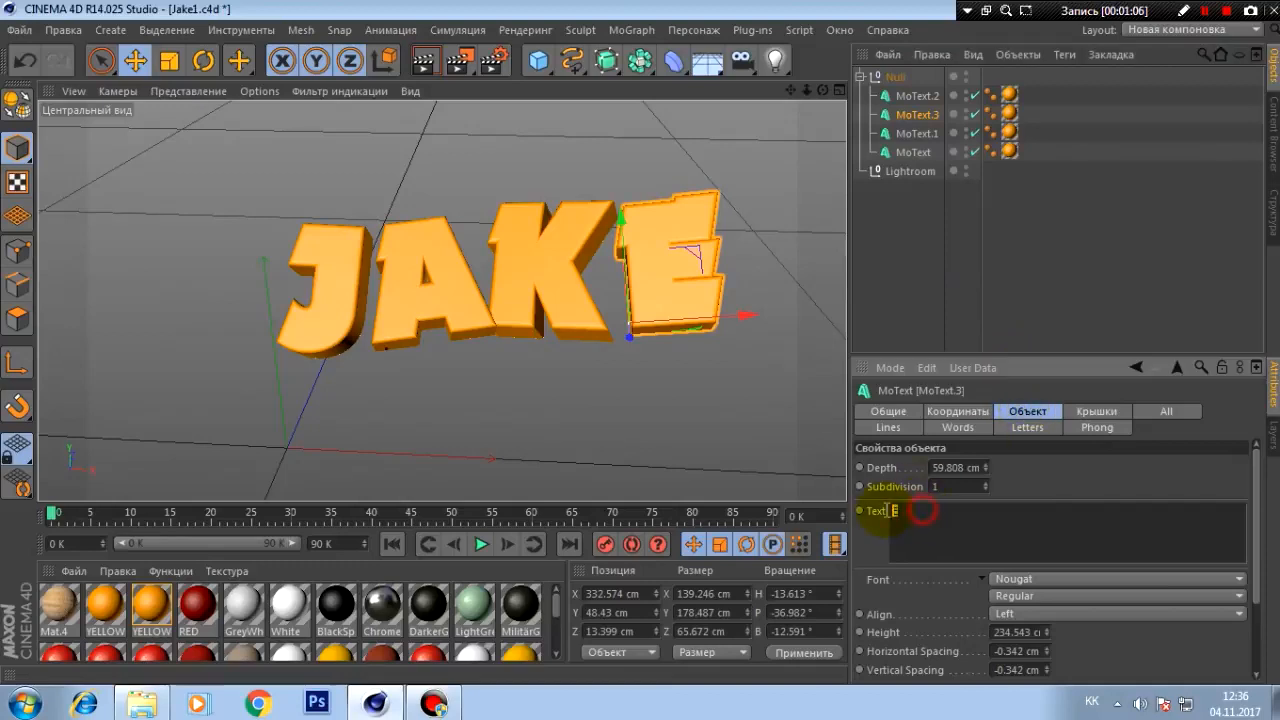
click(914, 263)
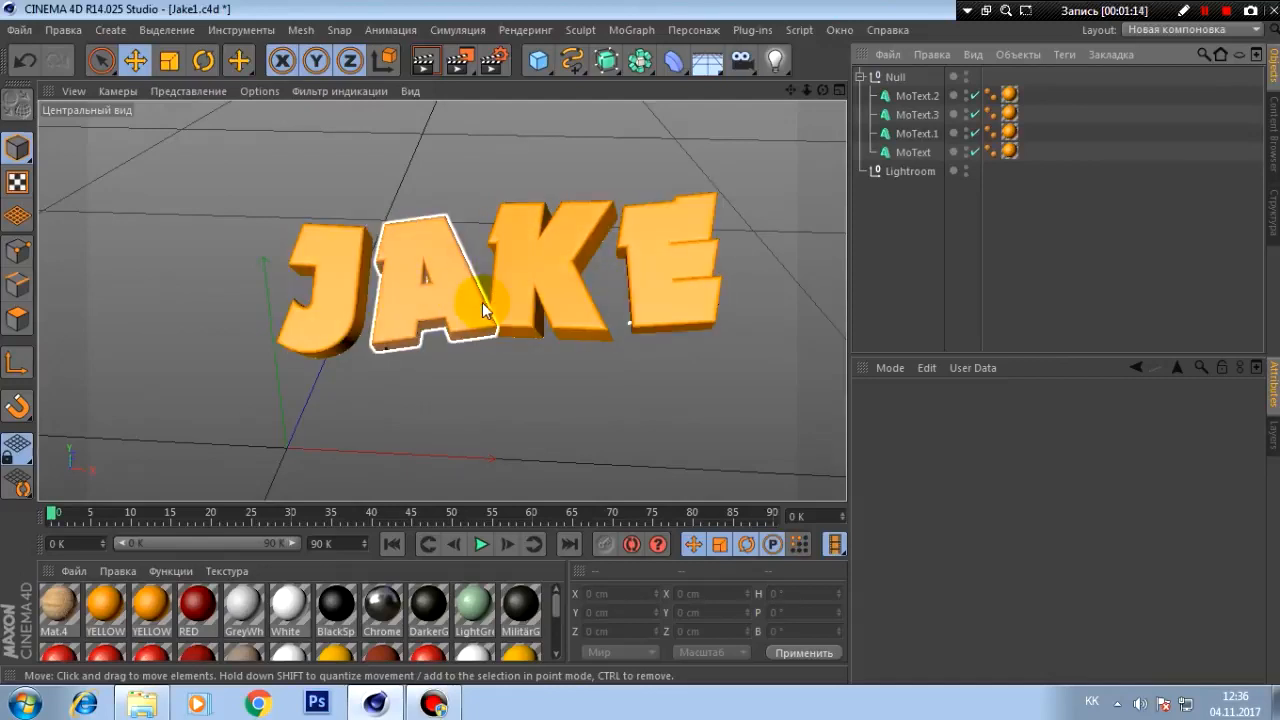
Duplicate the letter K, place the copy below the word at about Y -134 cm, and change its text to Ы.
click(916, 97)
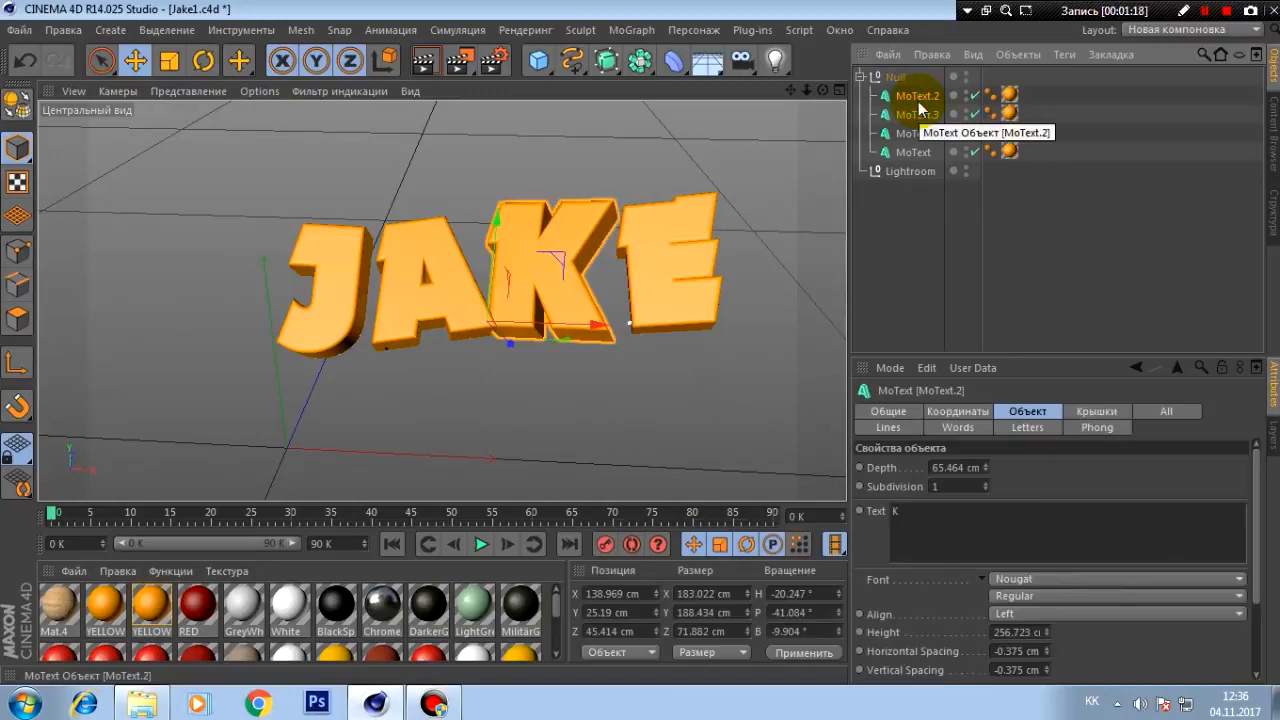
drag(918, 101, 919, 89)
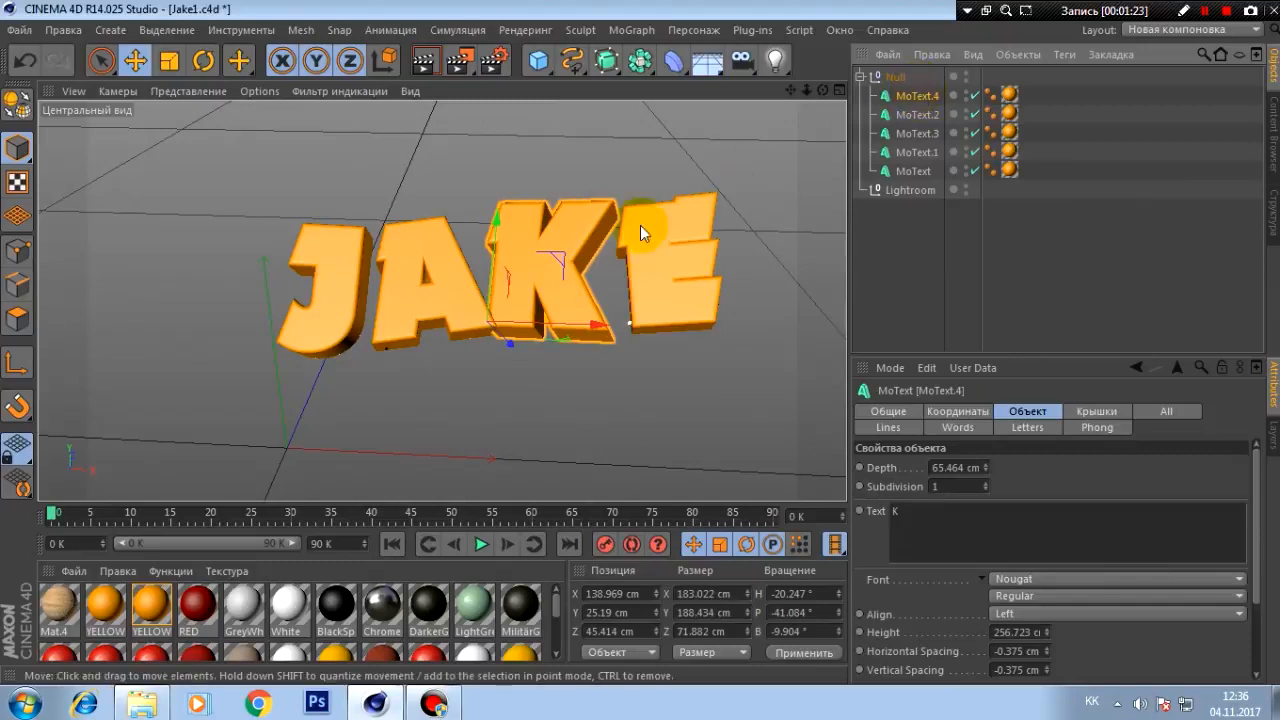
drag(557, 263, 516, 411)
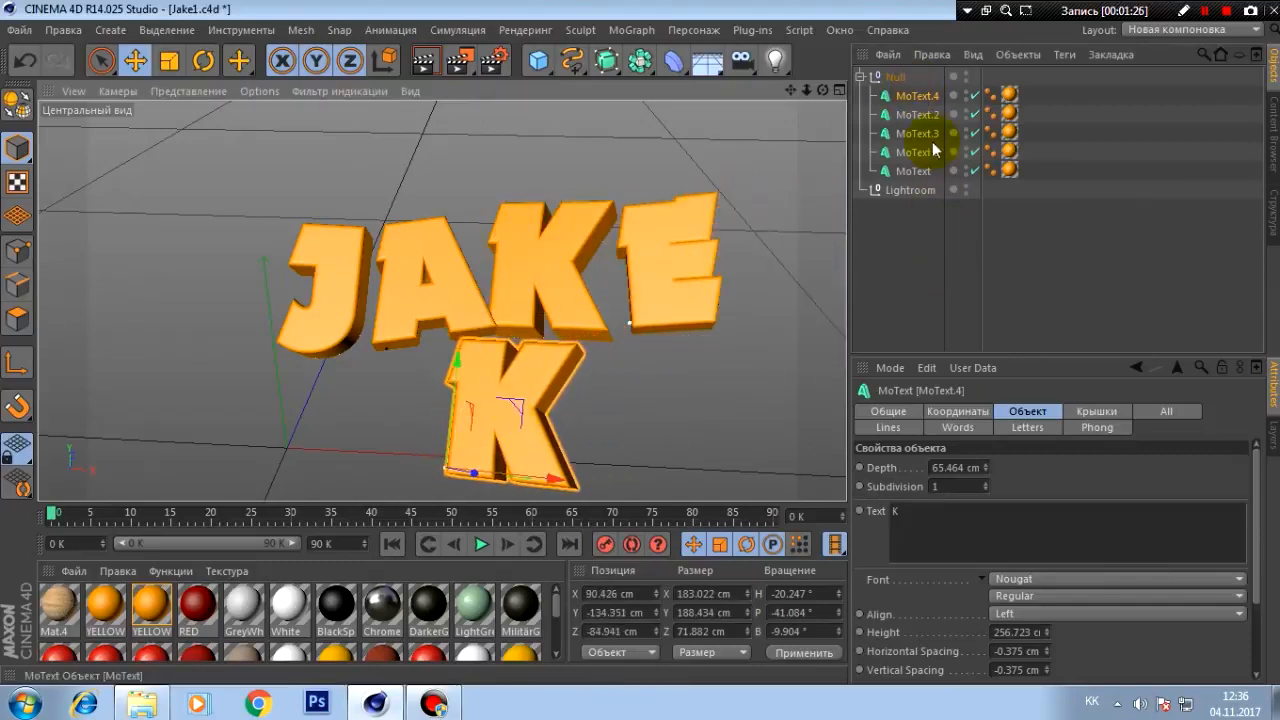
drag(943, 523, 843, 532)
text(Ы)
click(914, 289)
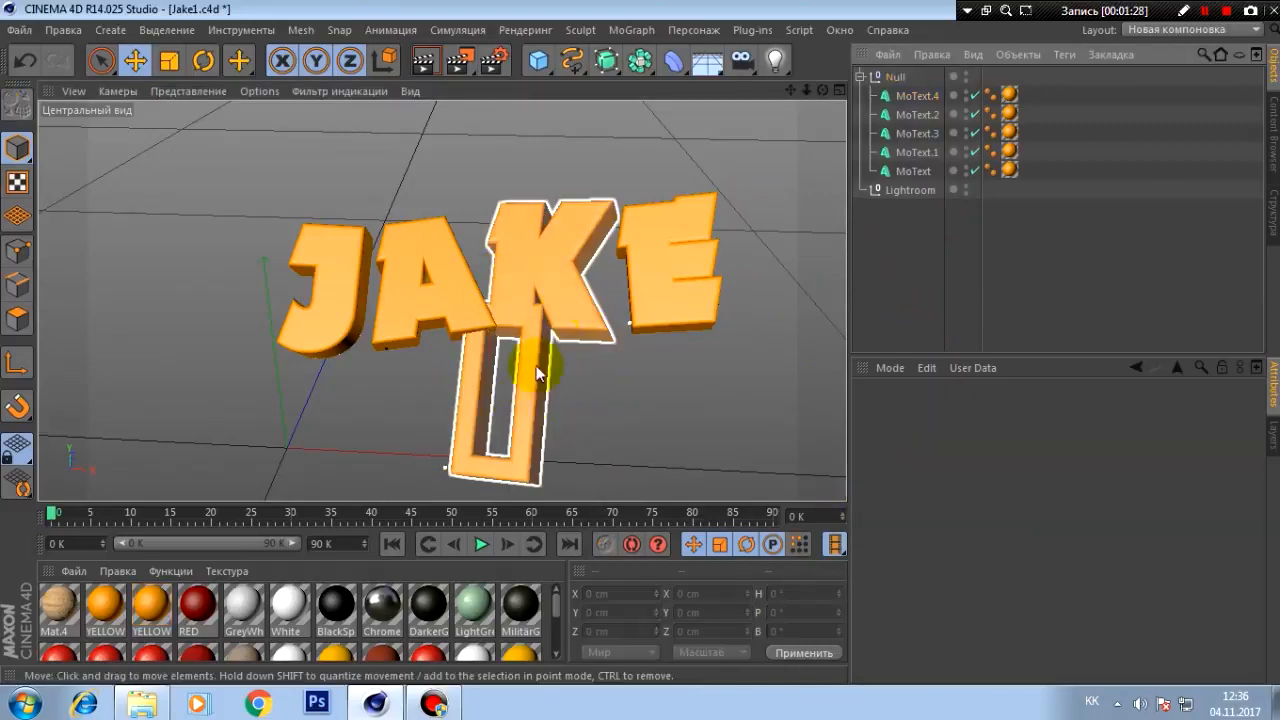
Delete the duplicated Ы letter object below the word.
click(520, 405)
click(910, 102)
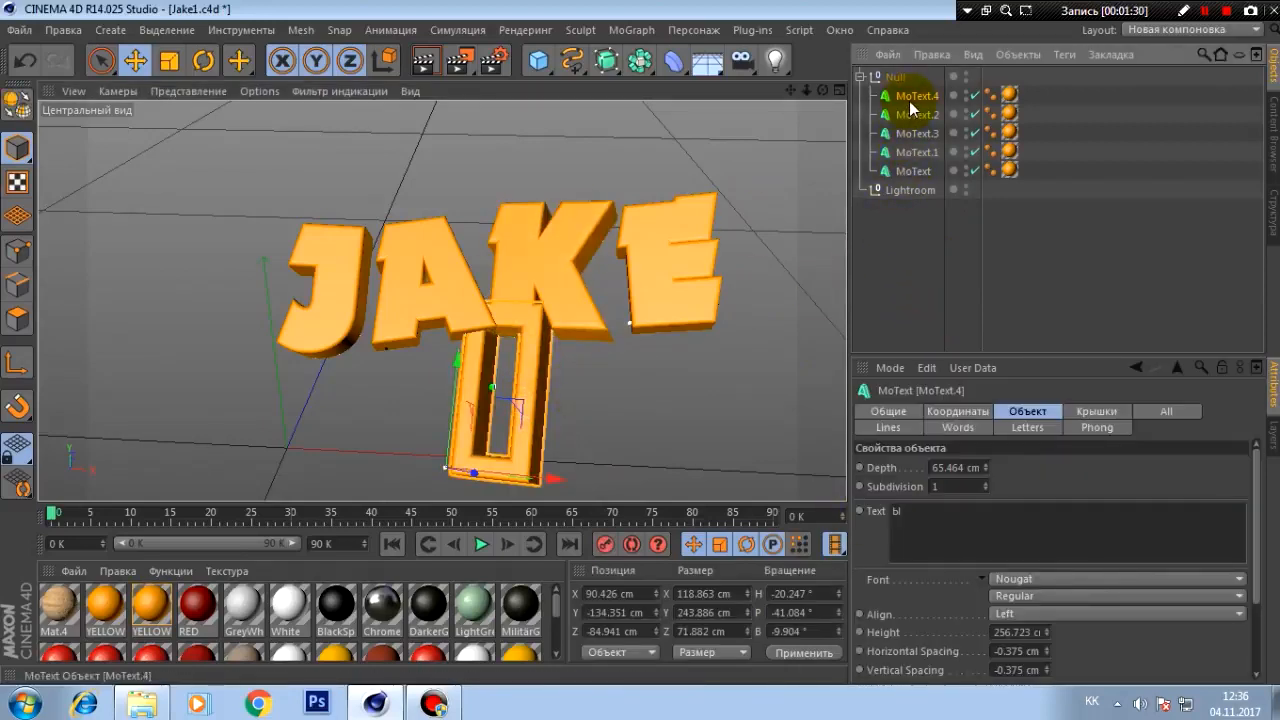
key(Delete)
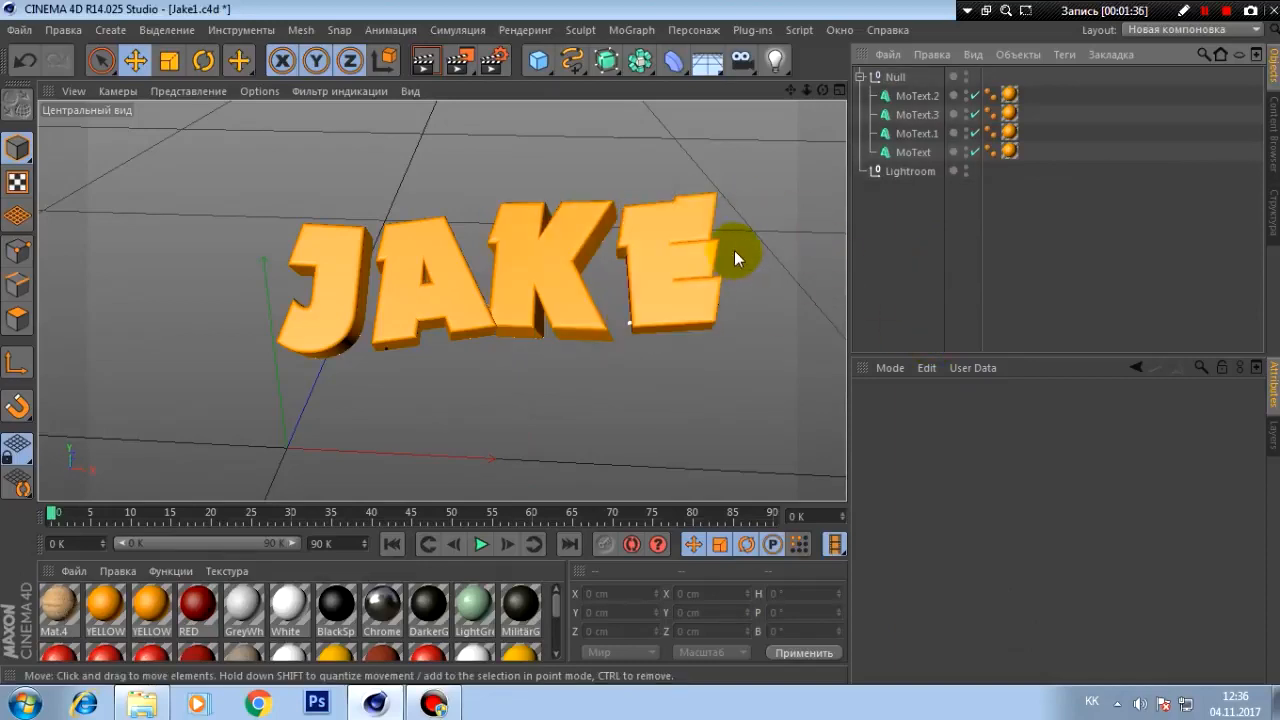
Set the render's save location to a file named jake on the desktop in the render settings.
click(497, 66)
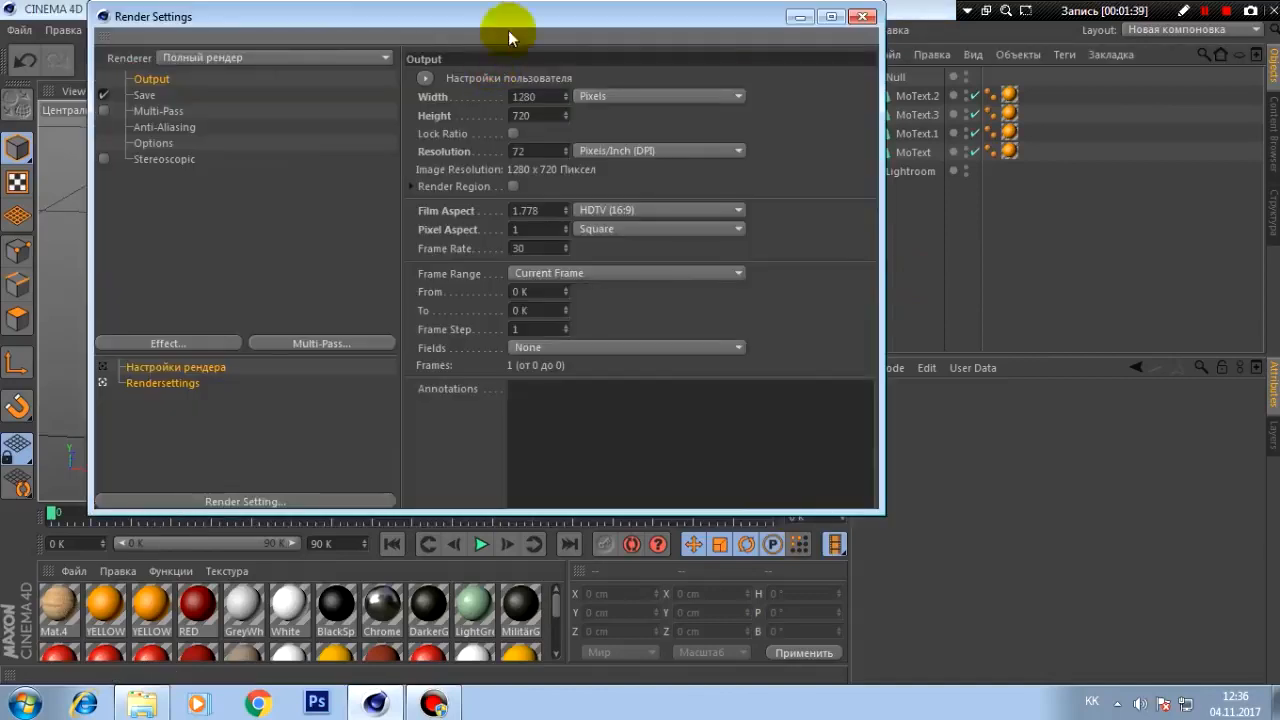
click(145, 97)
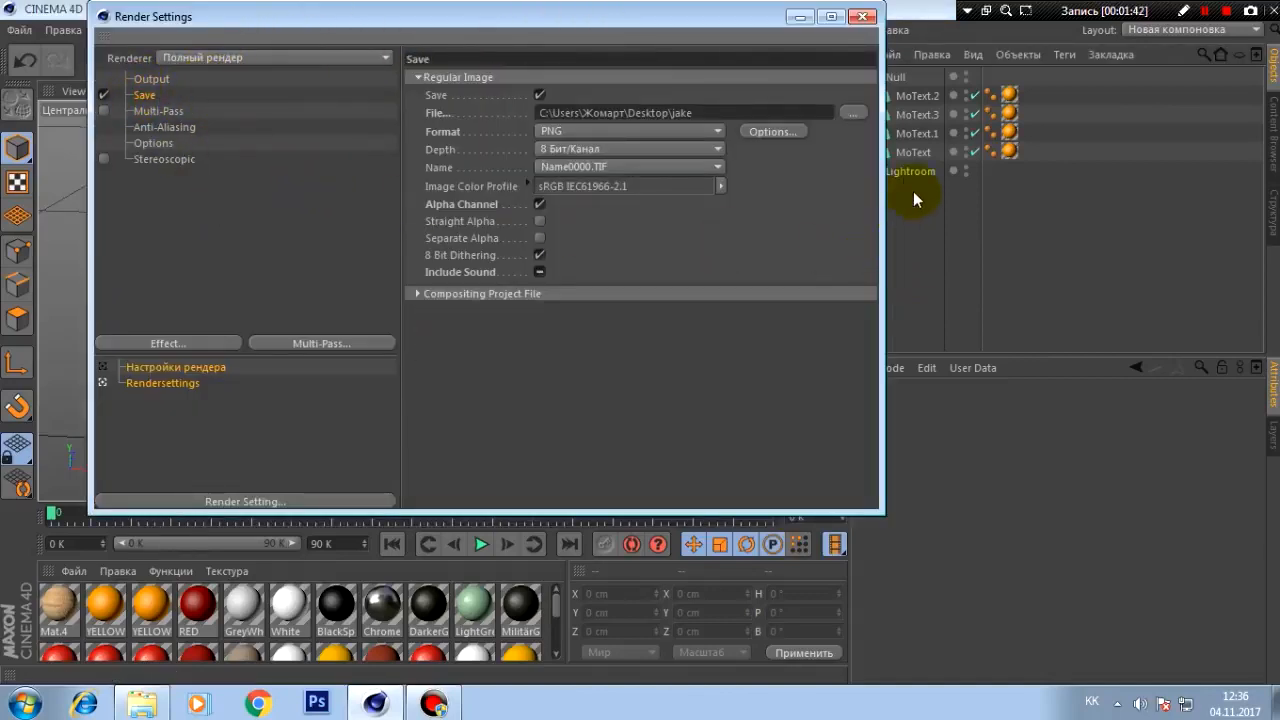
click(853, 113)
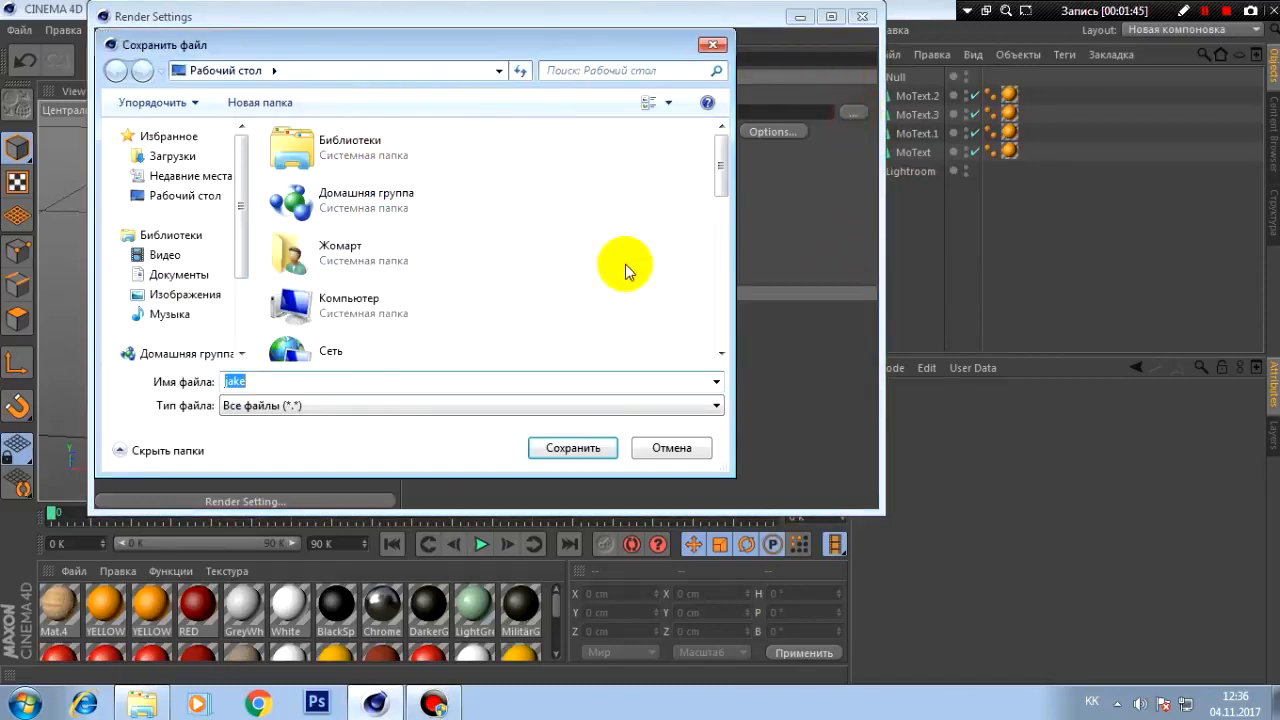
scroll(625, 268, down, 5)
scroll(625, 268, up, 3)
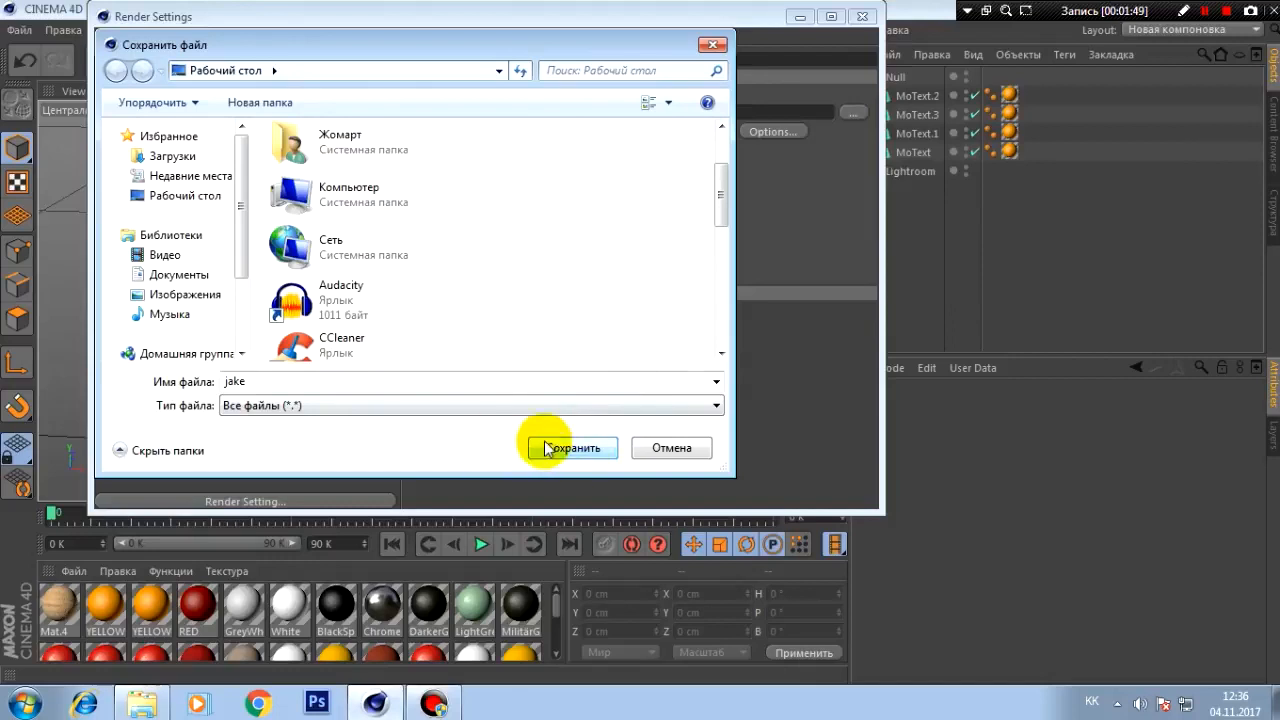
click(598, 457)
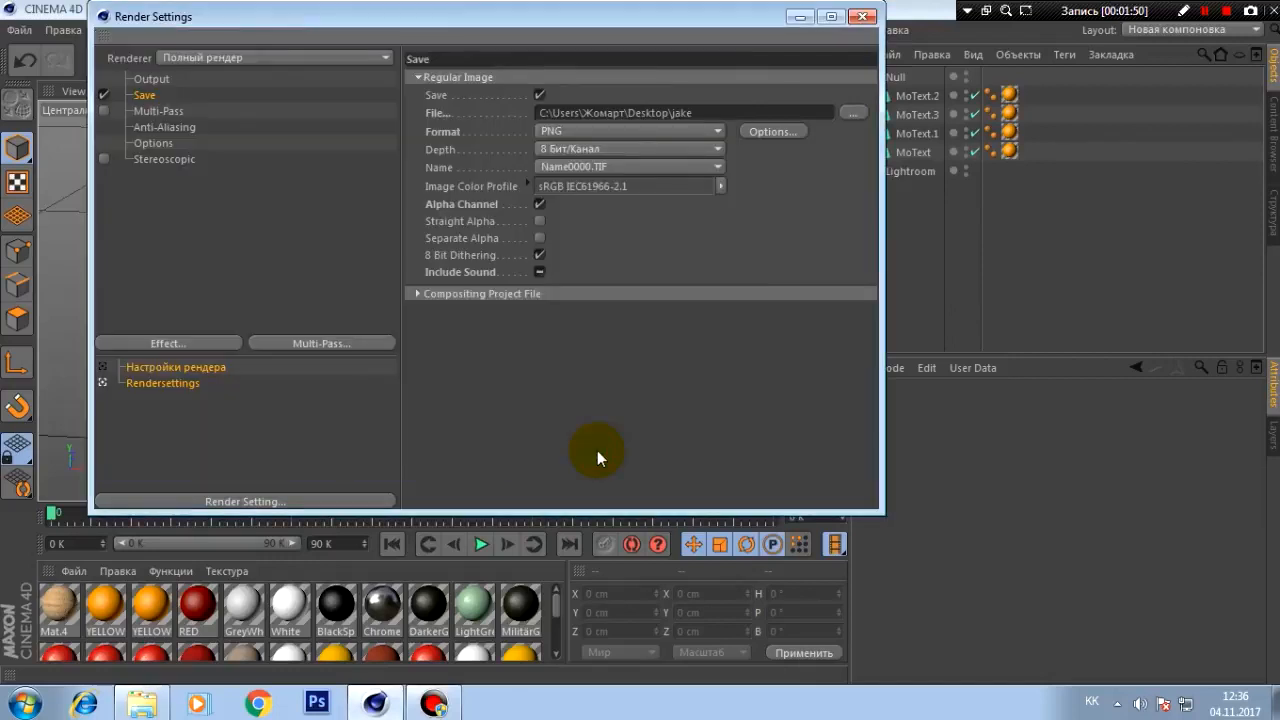
click(862, 16)
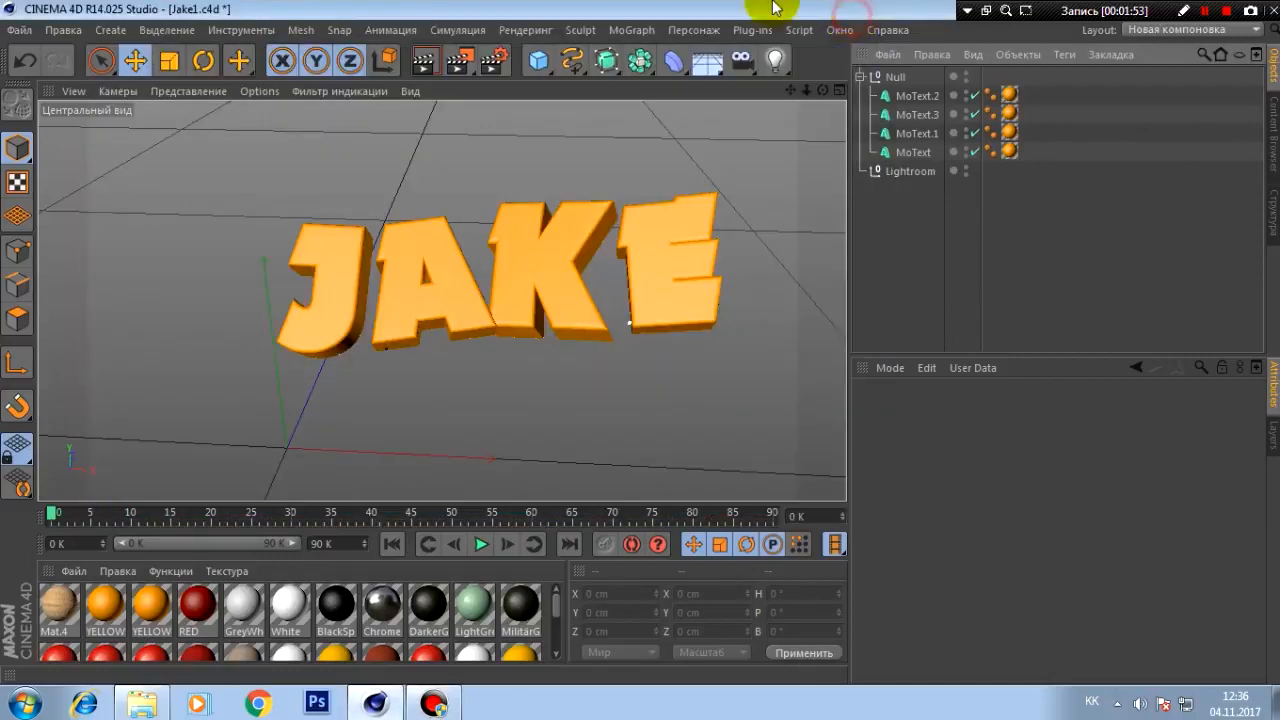
Render the scene to the Picture Viewer, overwriting jake.png, review the finished image and close the viewer.
click(461, 63)
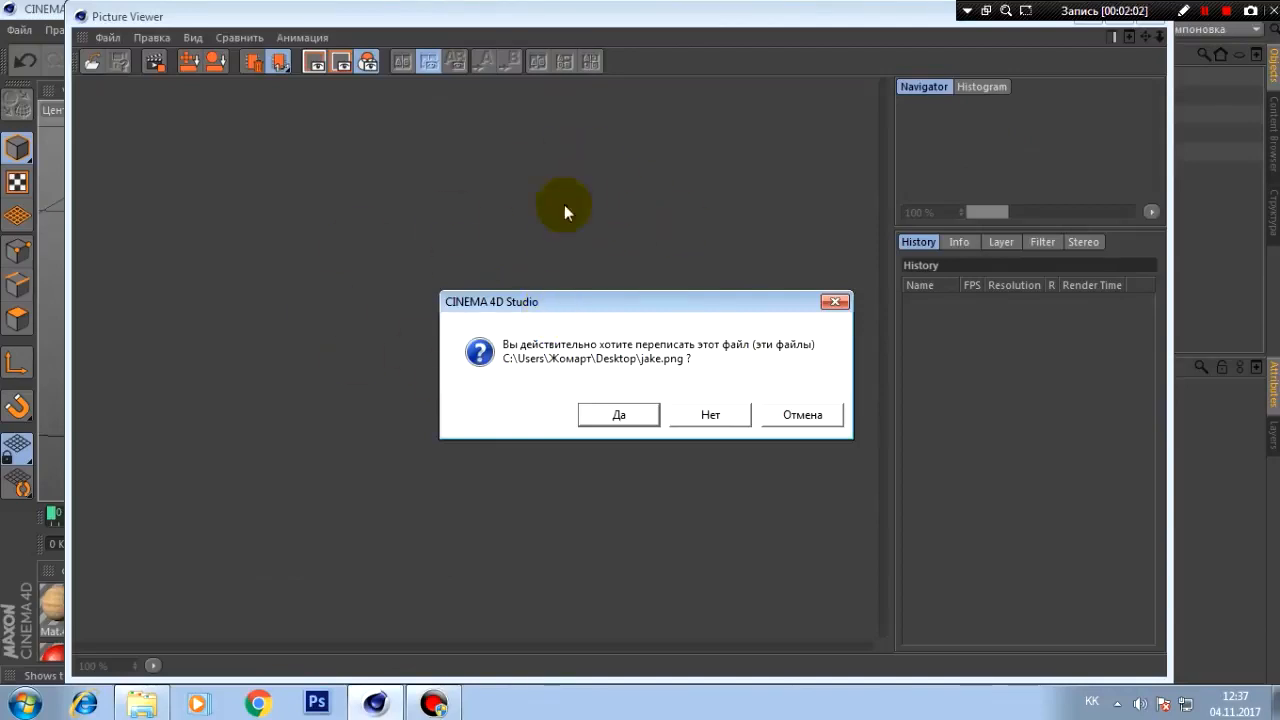
click(621, 416)
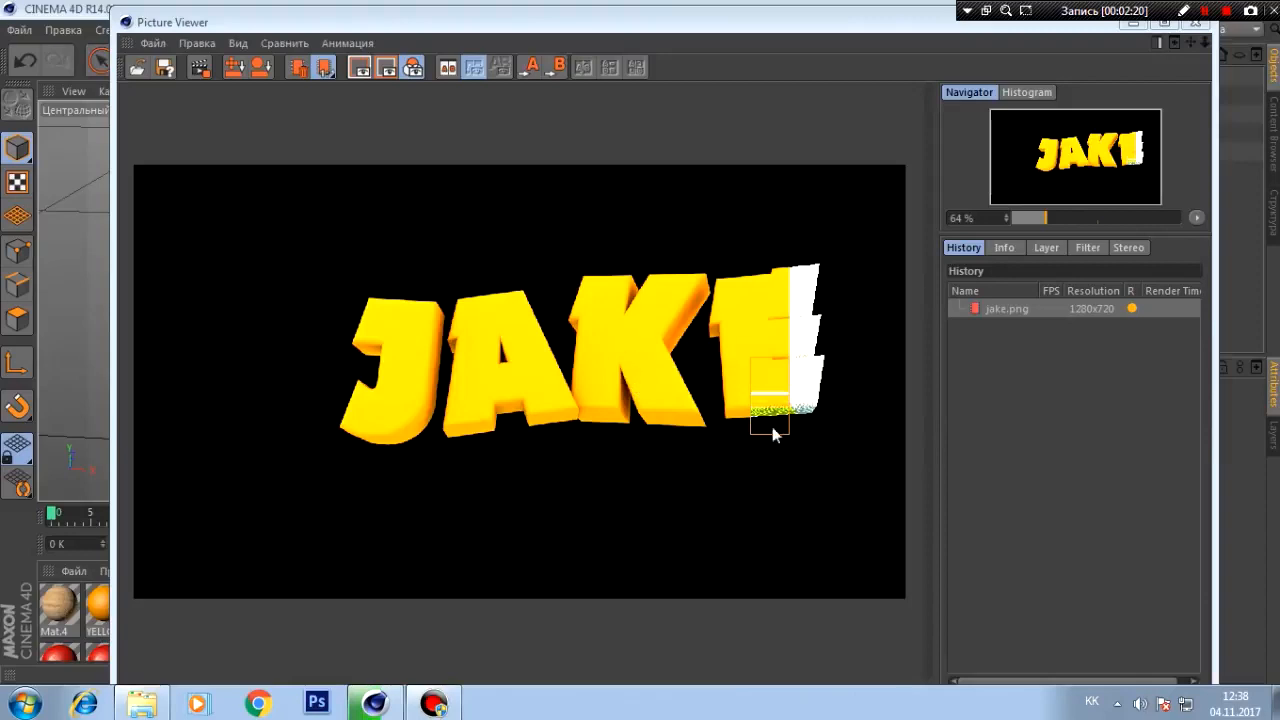
click(720, 350)
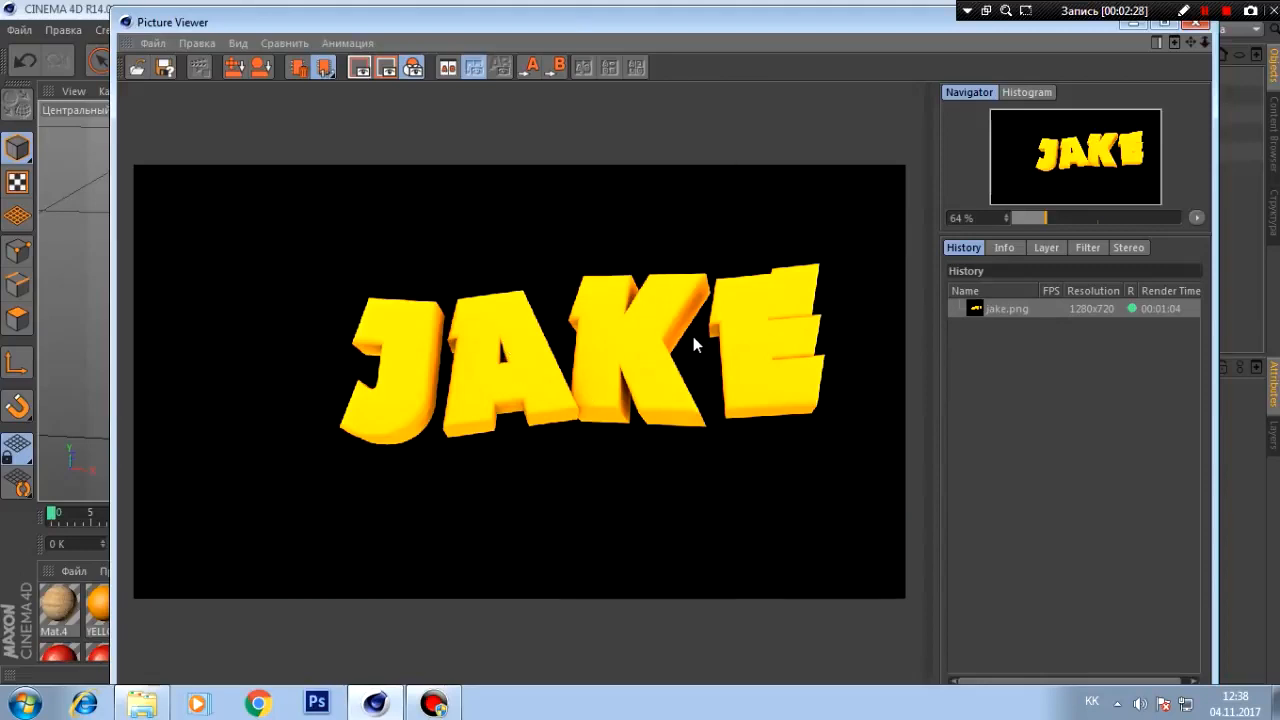
scroll(693, 336, up, 1)
scroll(590, 330, down, 3)
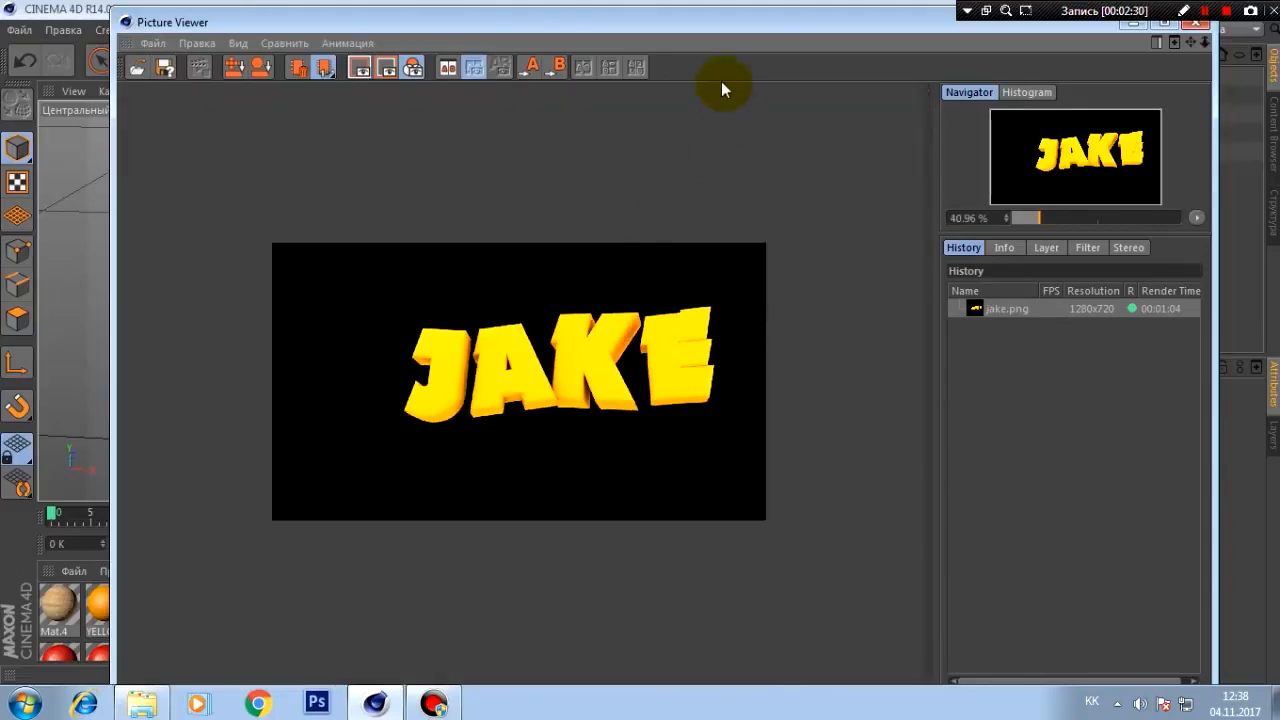
drag(706, 22, 562, 18)
click(1043, 30)
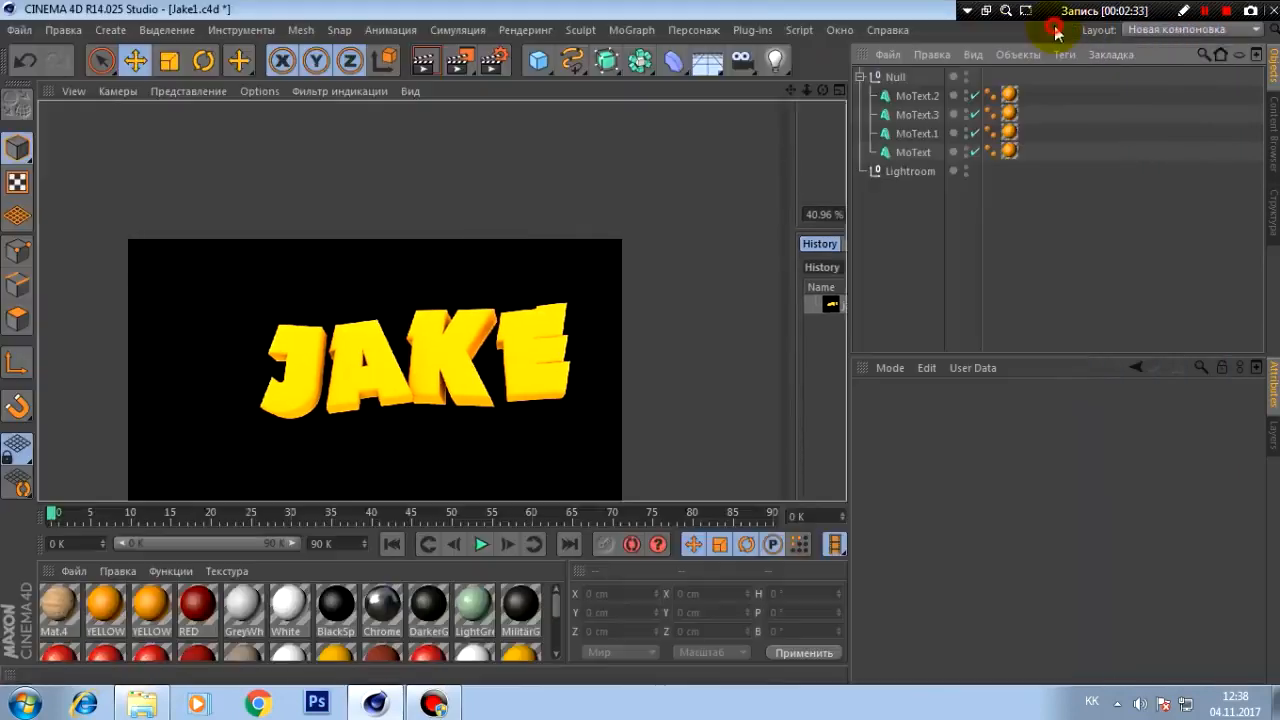
Close Cinema 4D without saving the changes to Jake1.c4d.
double_click(632, 8)
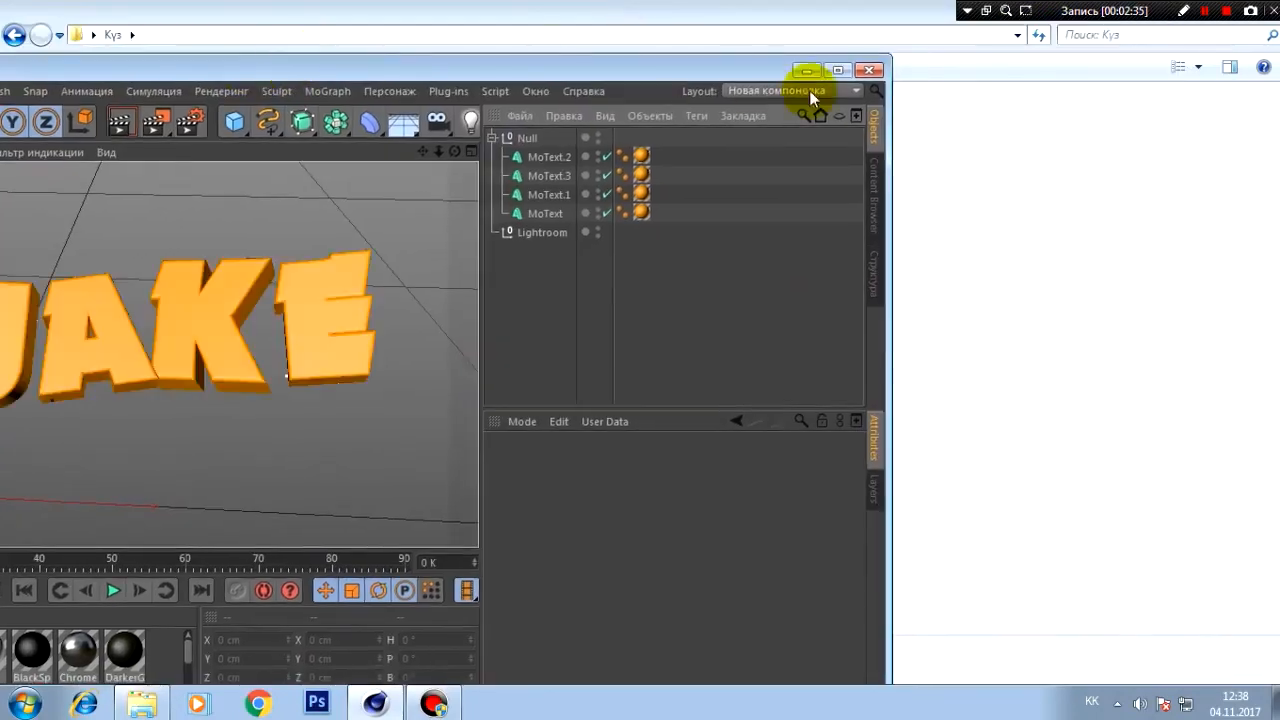
click(869, 71)
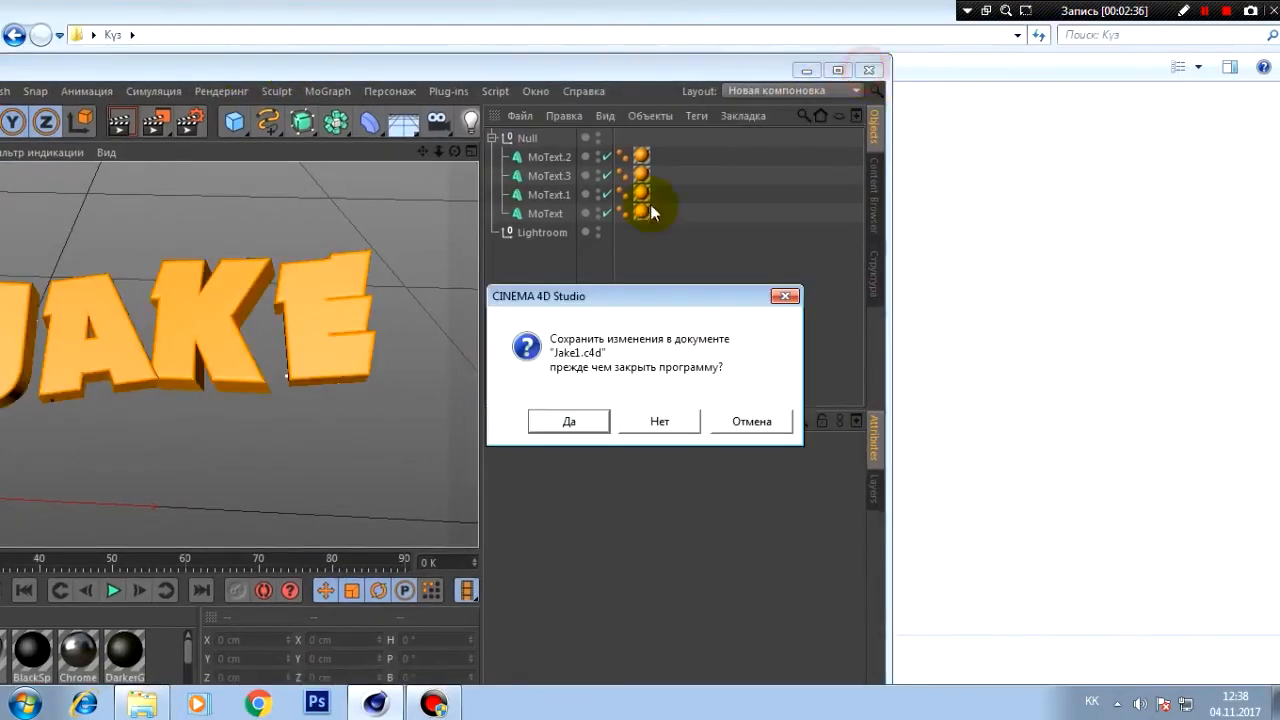
click(663, 421)
Open the Jake2 PSD template in Photoshop, close the floating Color Efex Pro window, maximise the workspace and activate the Move tool.
click(196, 163)
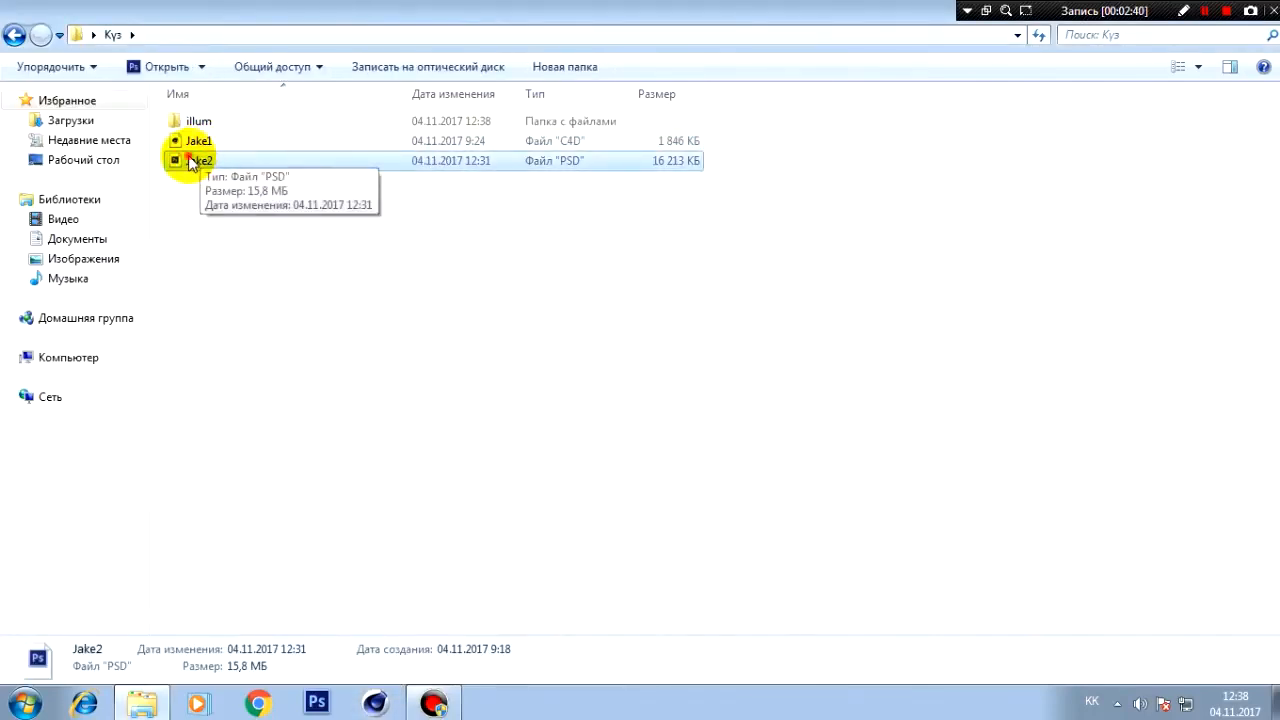
double_click(190, 161)
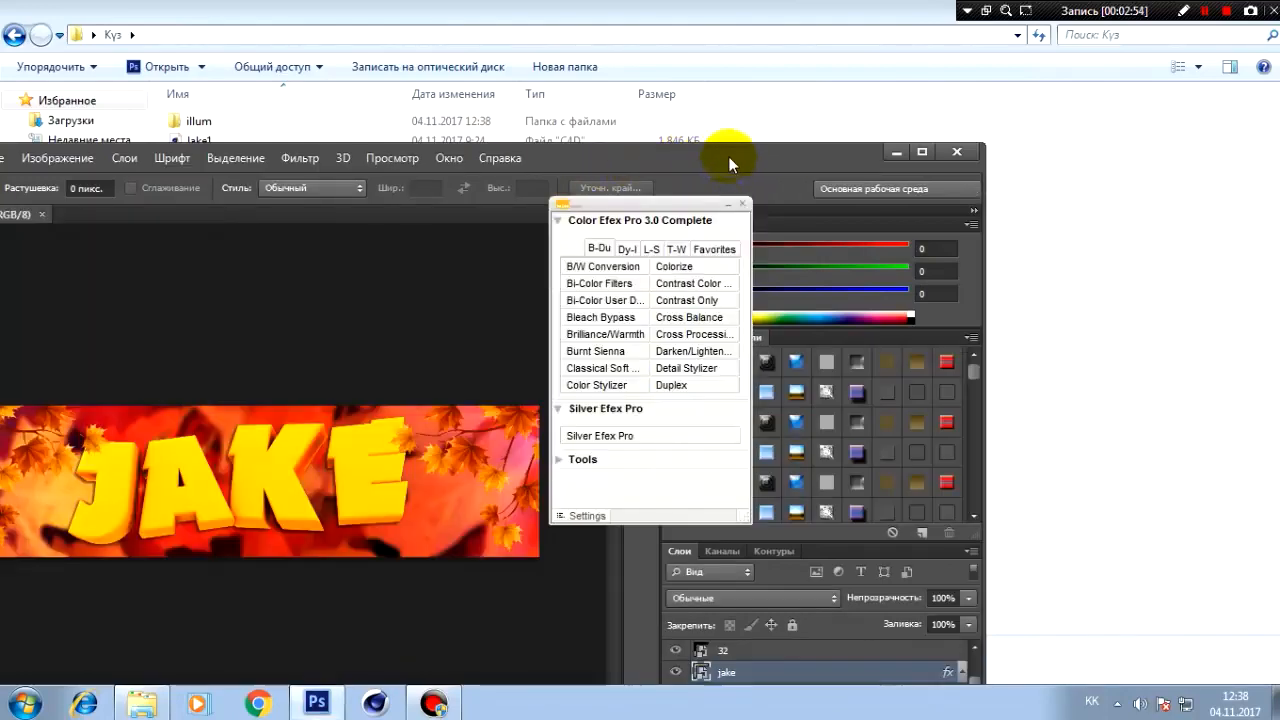
click(742, 207)
click(729, 207)
drag(712, 160, 872, 28)
click(18, 96)
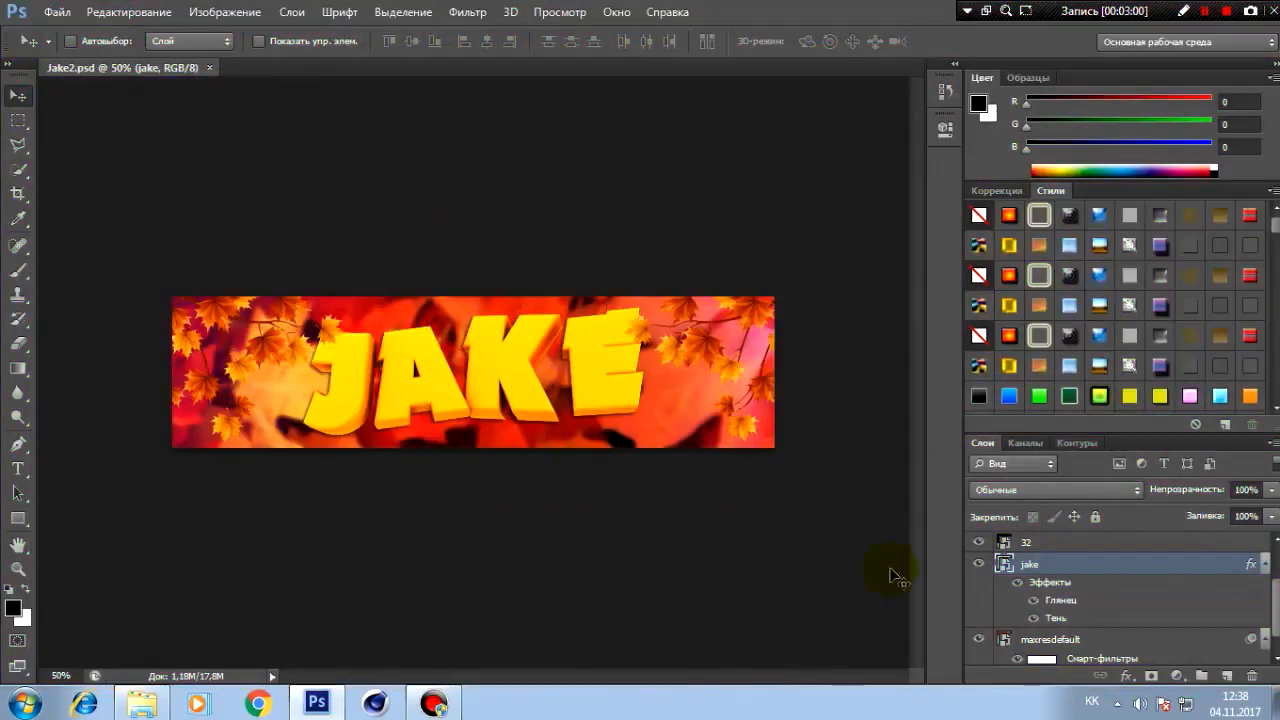
Delete the template's existing jake layer from the Jake2 banner.
scroll(1068, 625, down, 1)
scroll(1068, 623, up, 4)
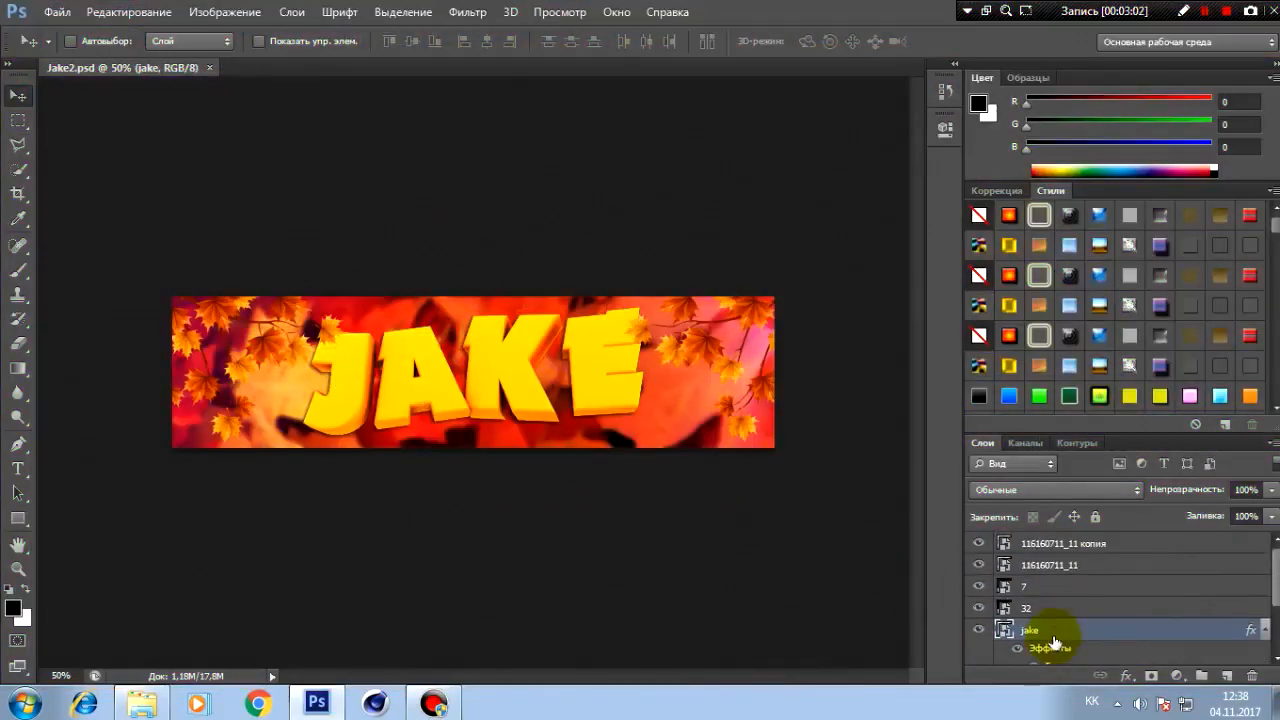
scroll(1040, 620, down, 1)
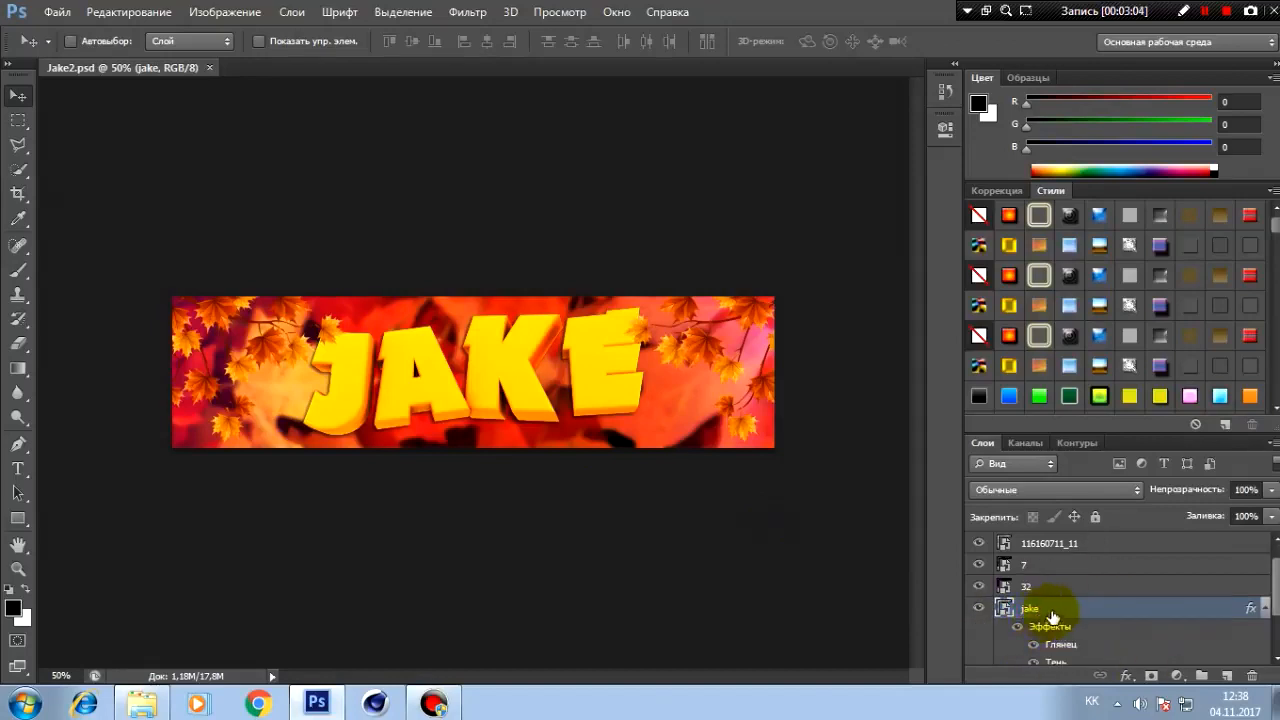
key(Delete)
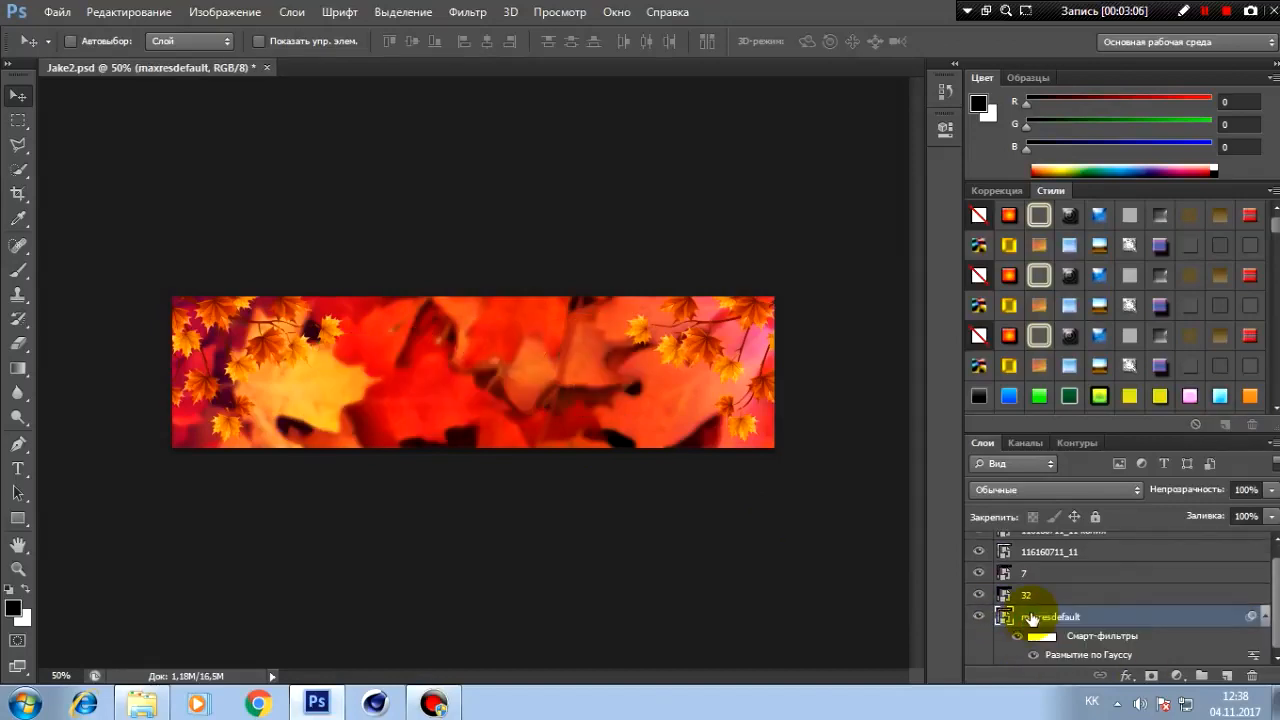
Minimise Photoshop and the Күз folder window, preview the rendered jake image on the desktop and close the preview.
click(314, 701)
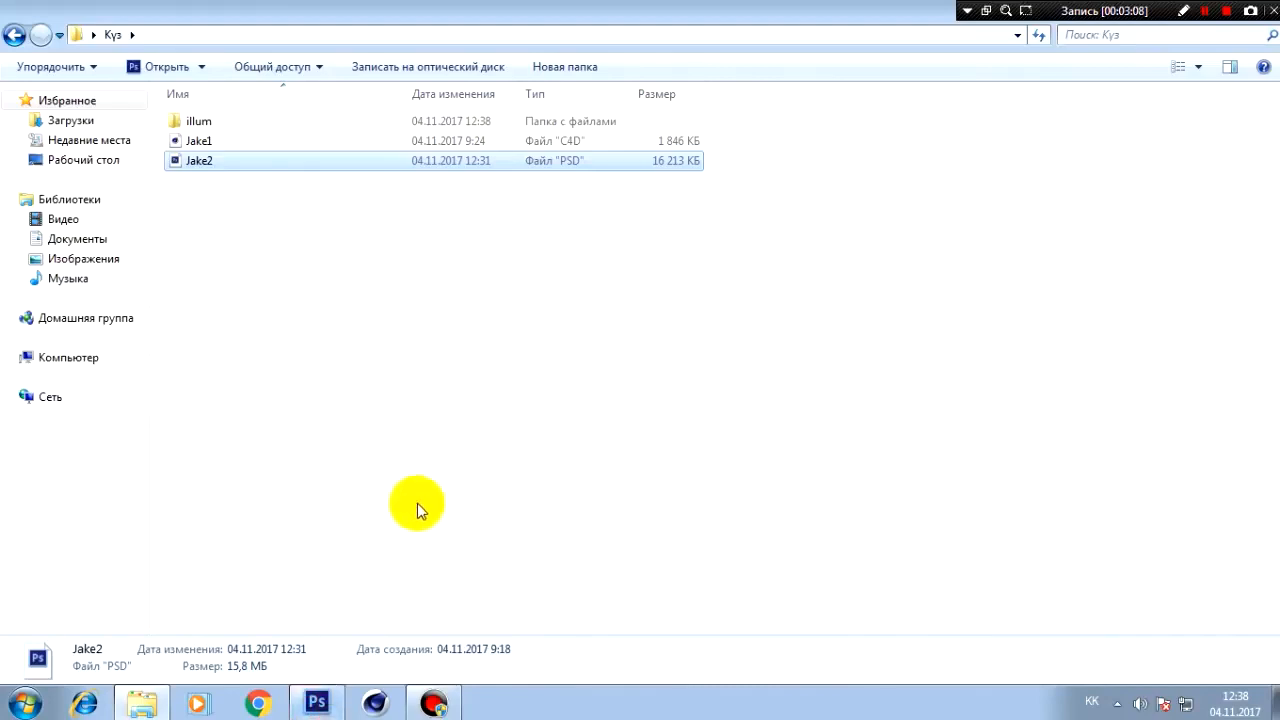
drag(831, 2, 568, 50)
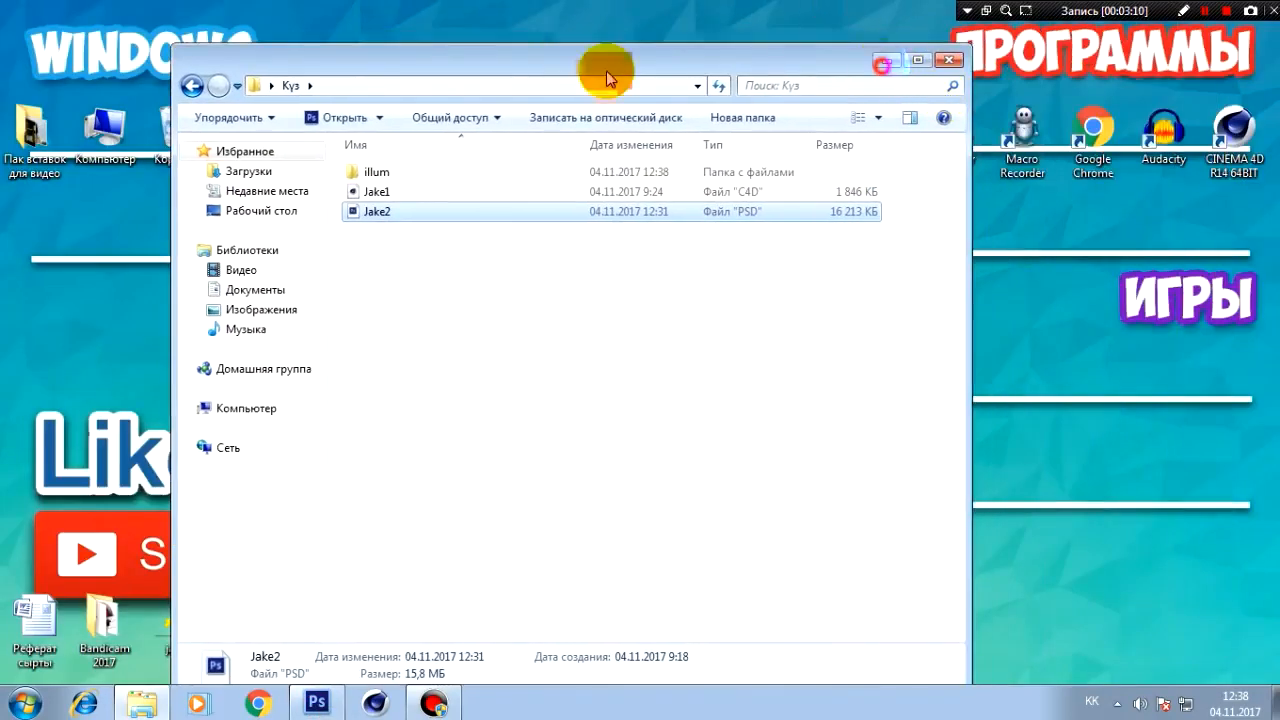
click(883, 65)
click(606, 71)
drag(622, 5, 48, 612)
click(288, 478)
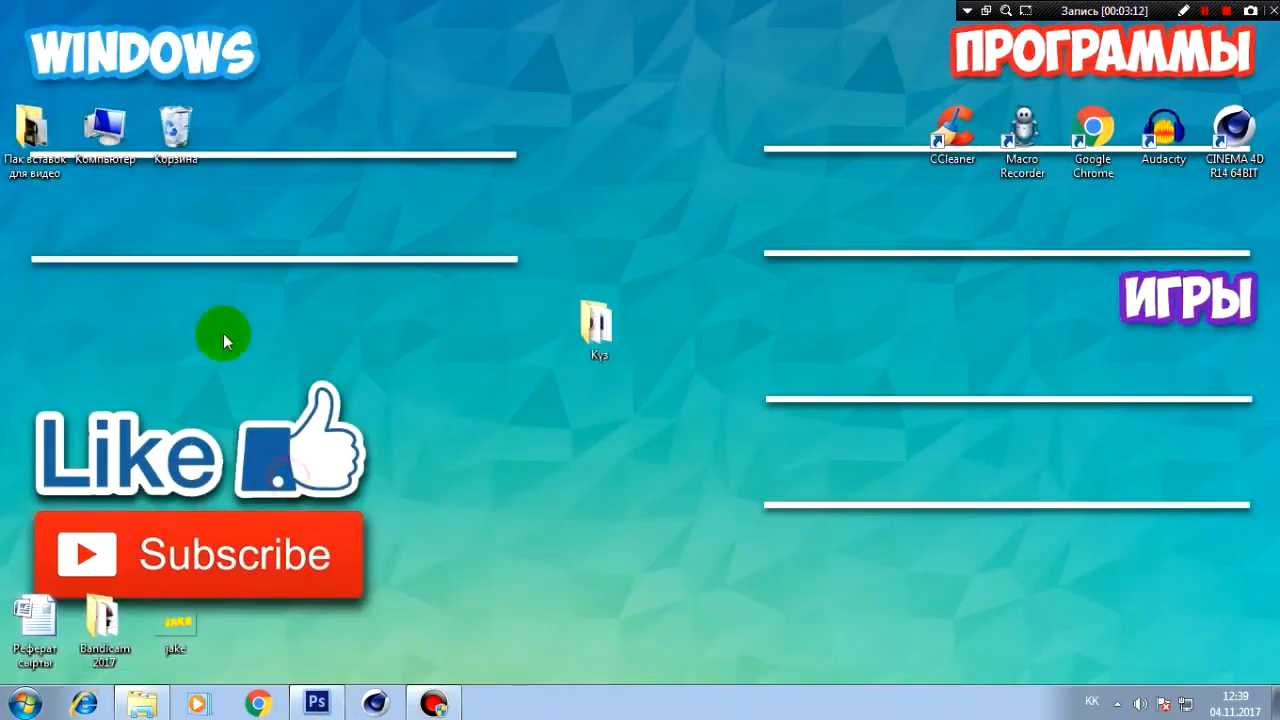
double_click(174, 627)
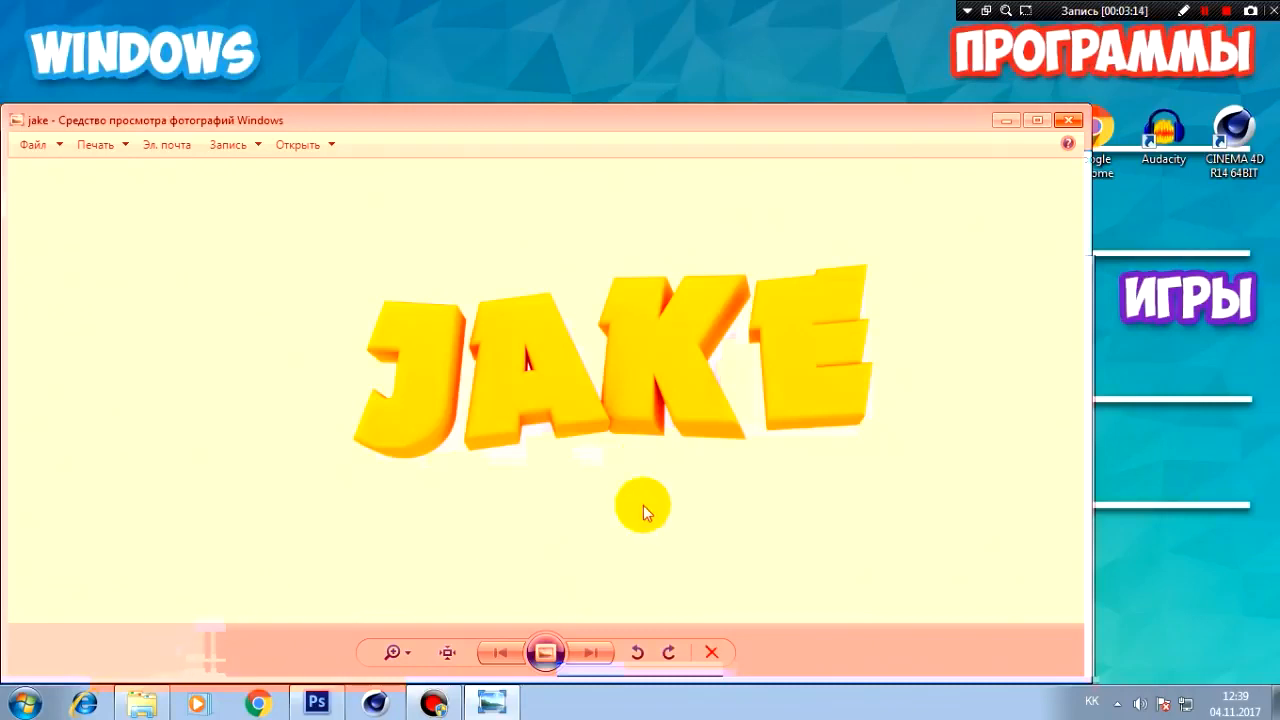
click(1066, 121)
click(170, 618)
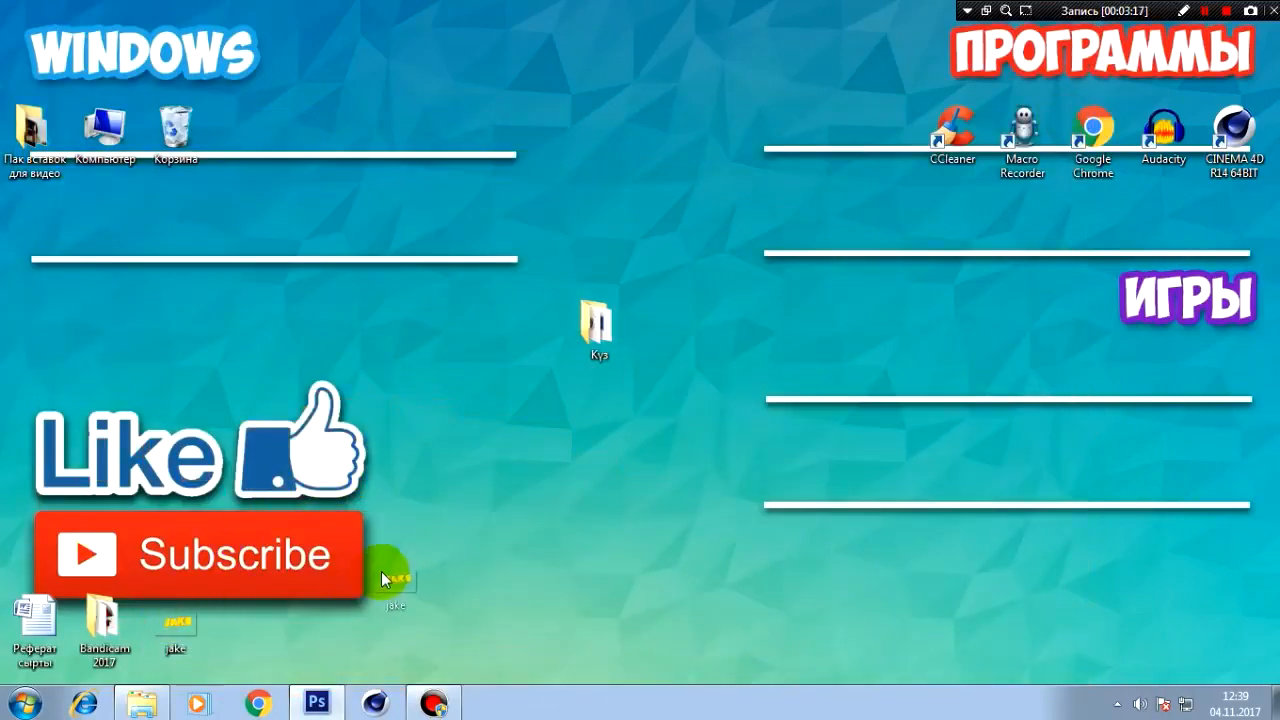
drag(381, 571, 417, 330)
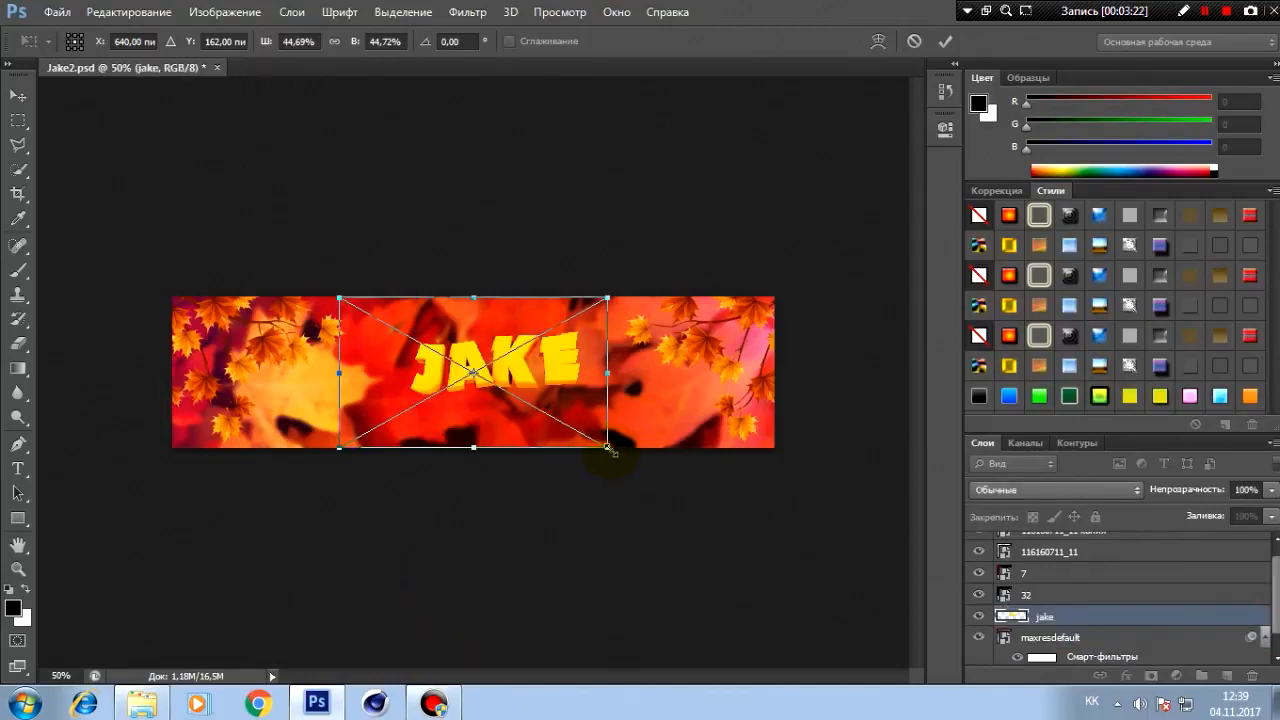
drag(610, 451, 777, 485)
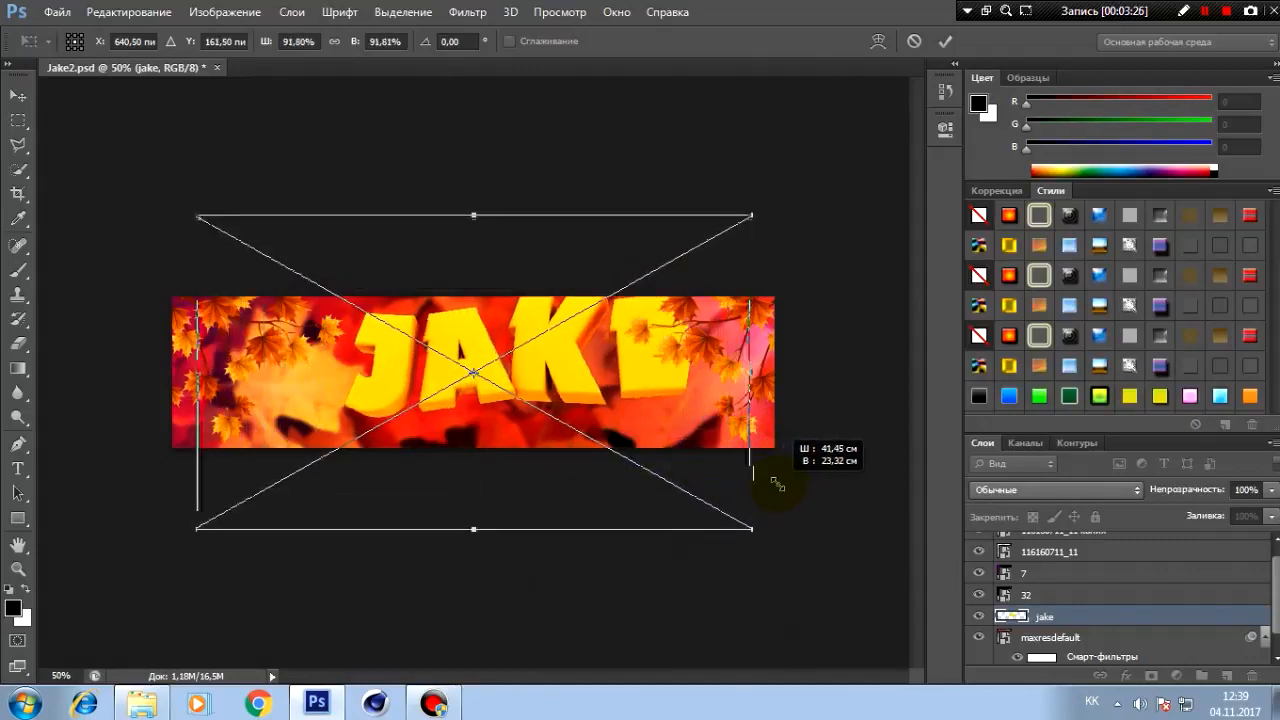
drag(550, 340, 527, 358)
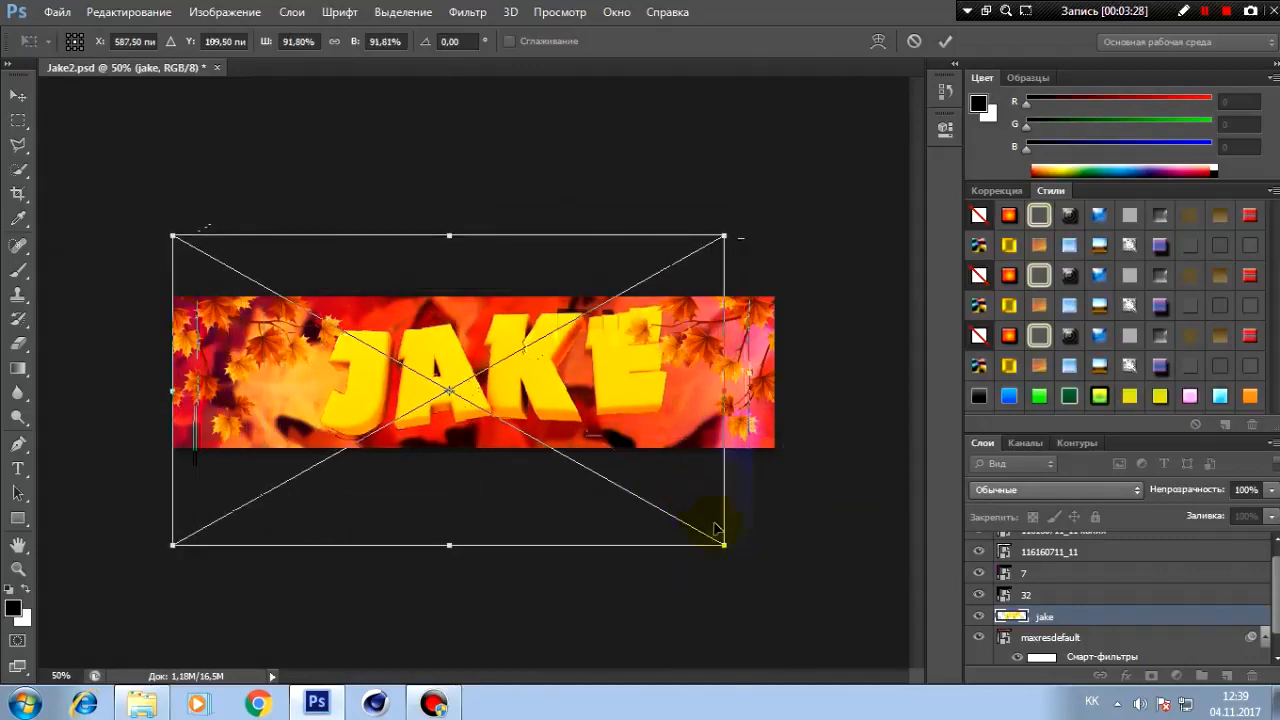
drag(724, 390, 652, 412)
drag(614, 498, 721, 509)
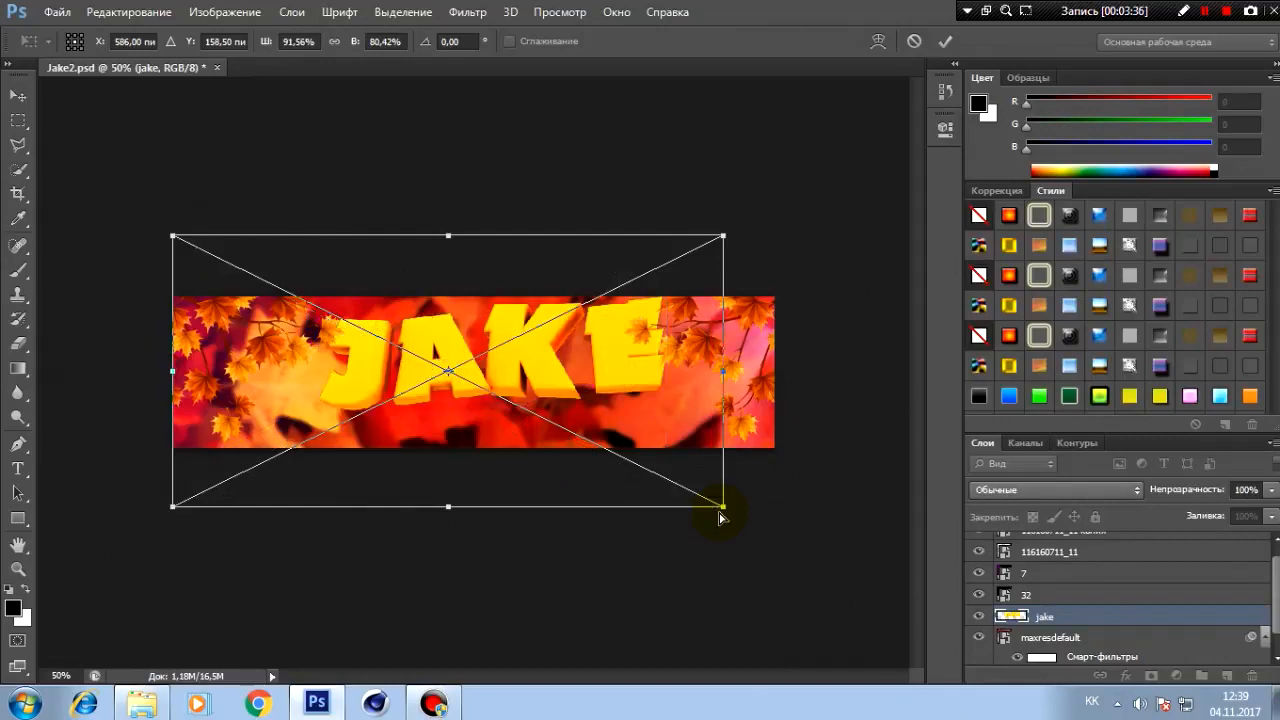
key(ctrl+z)
key(ctrl+z)
key(ctrl+z)
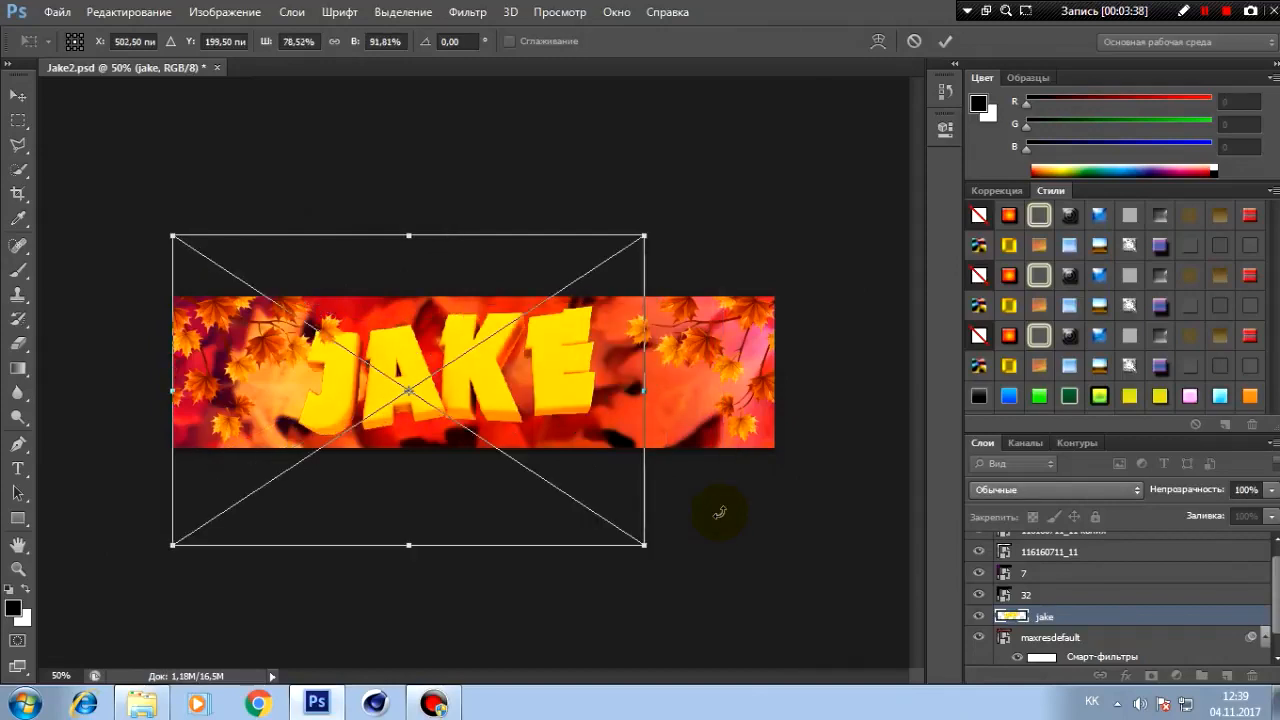
key(Escape)
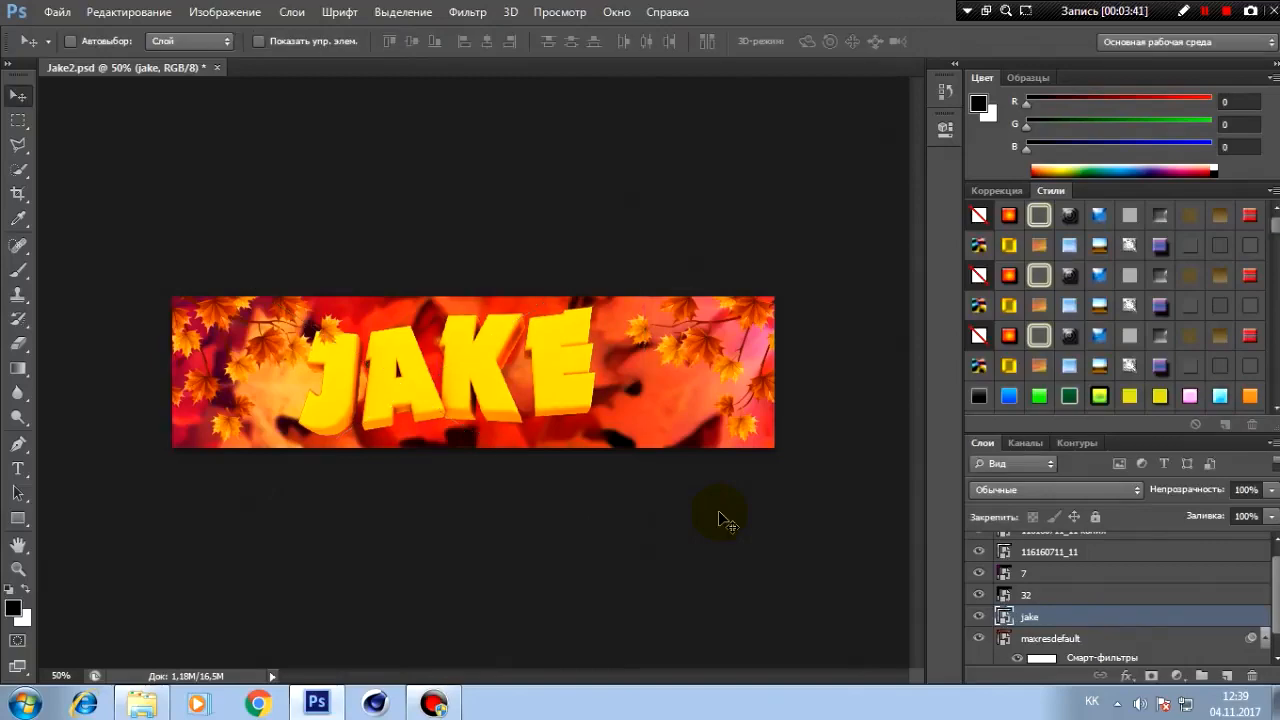
key(Delete)
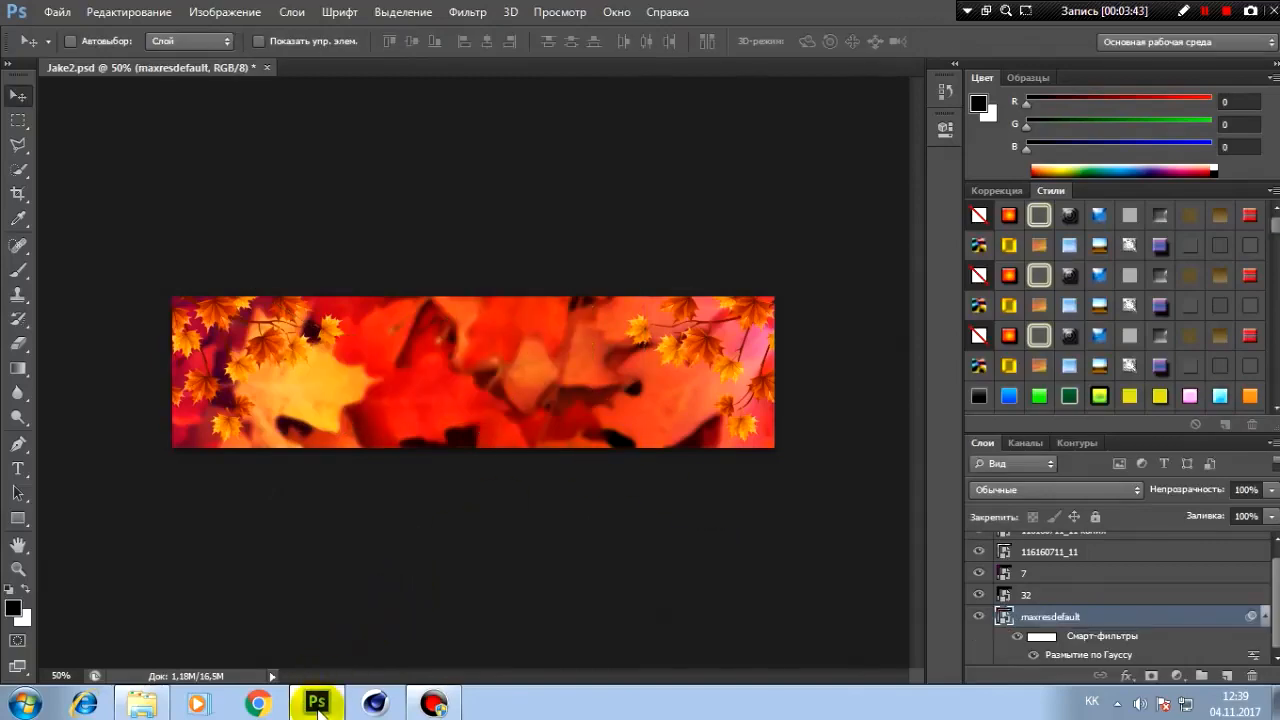
Place the jake image from the desktop into the Jake2 banner, scaled proportionally around its centre to about 81 %.
click(316, 702)
drag(187, 636, 476, 490)
alt+shift+drag(612, 296, 746, 291)
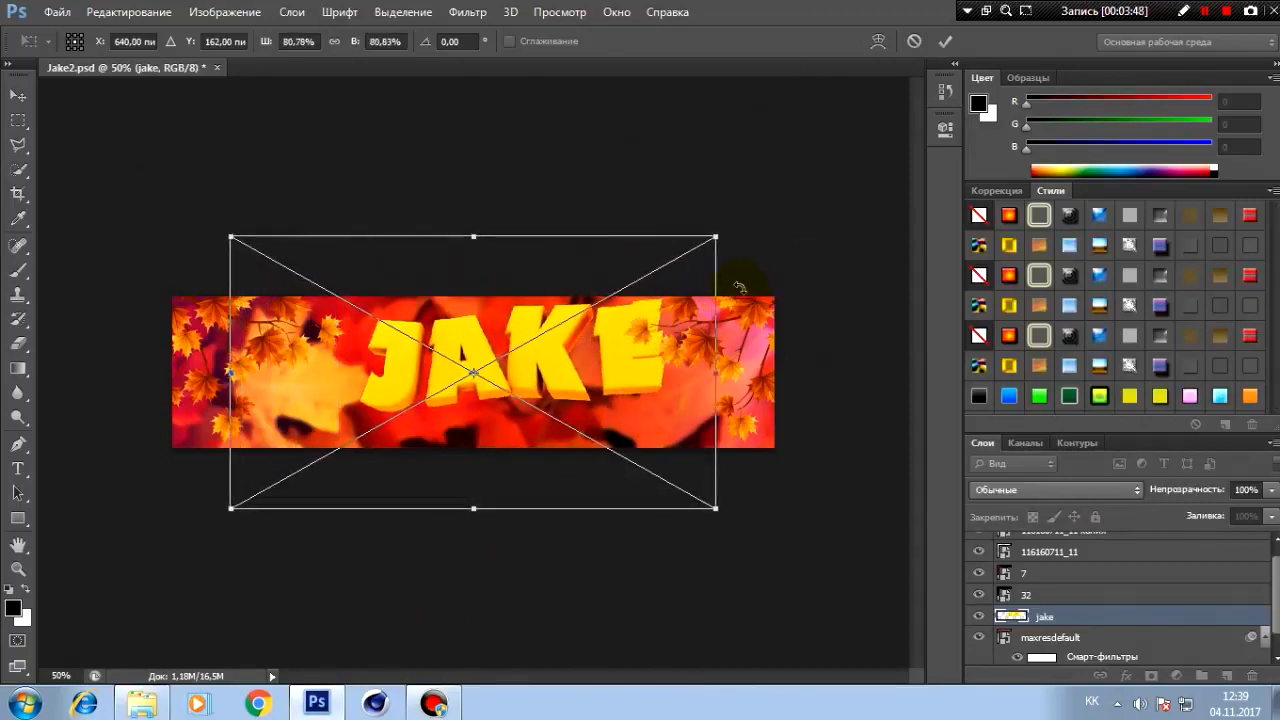
key(Return)
Move the JAKE text down and left over the banner, centre it horizontally on the canvas and deselect.
drag(620, 306, 590, 262)
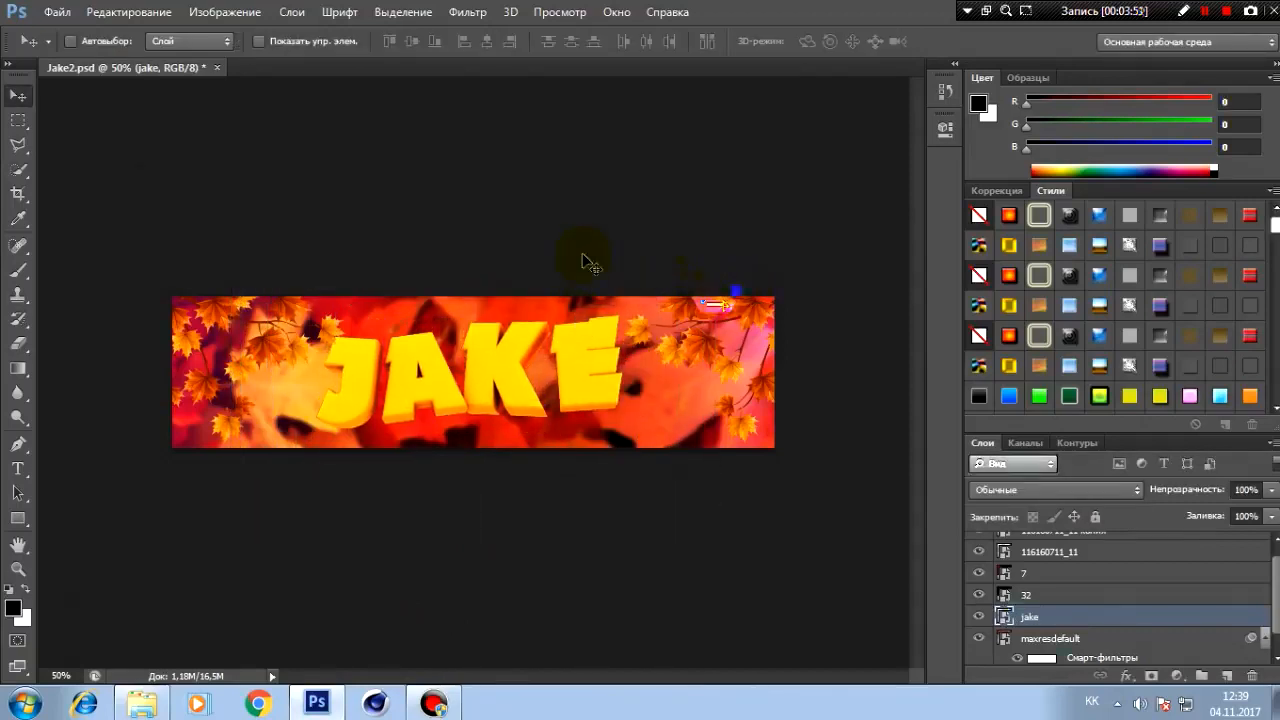
key(ctrl+a)
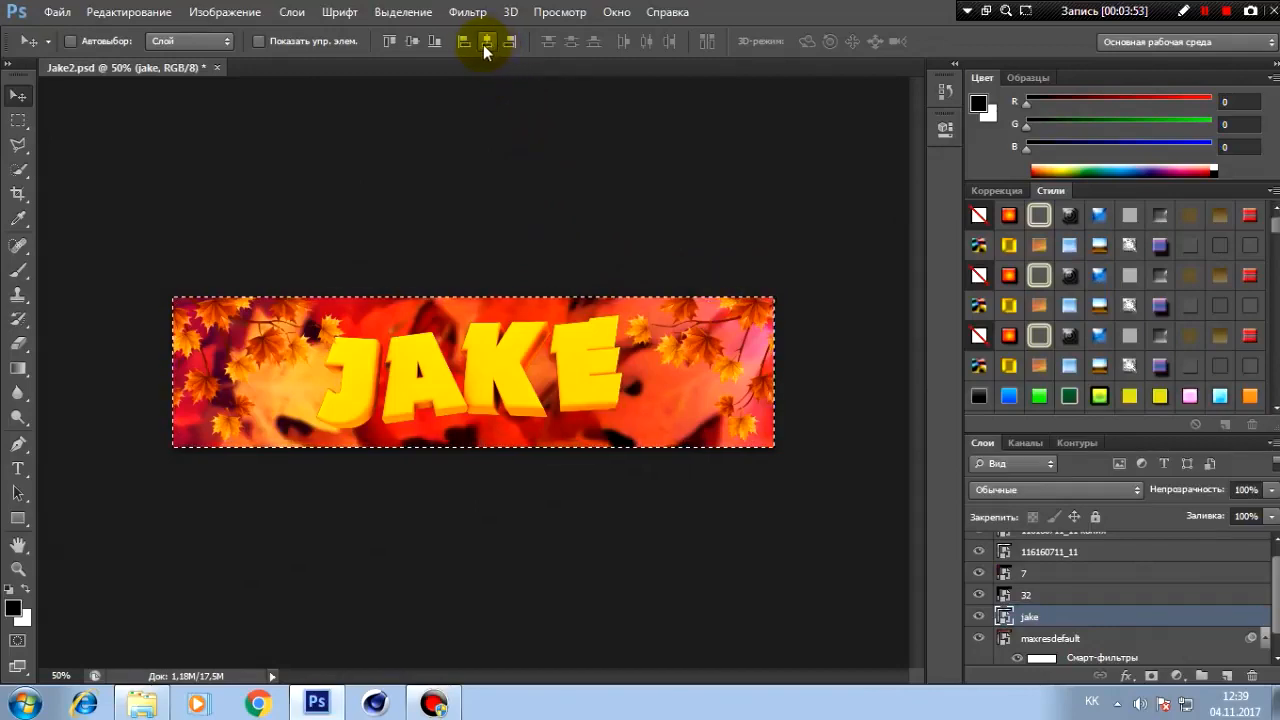
click(488, 43)
key(ctrl+d)
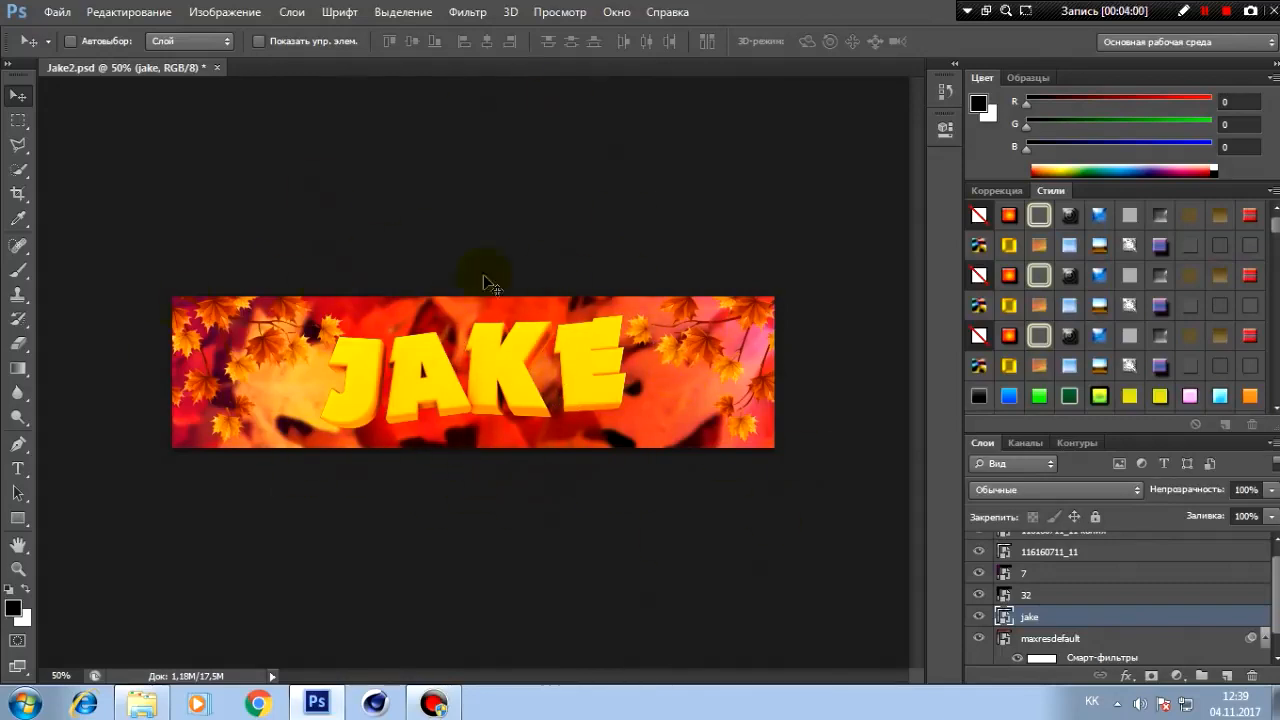
Add a Satin (Глянец) effect to the jake layer in Multiply mode and reduce its opacity to a few percent.
right_click(1016, 621)
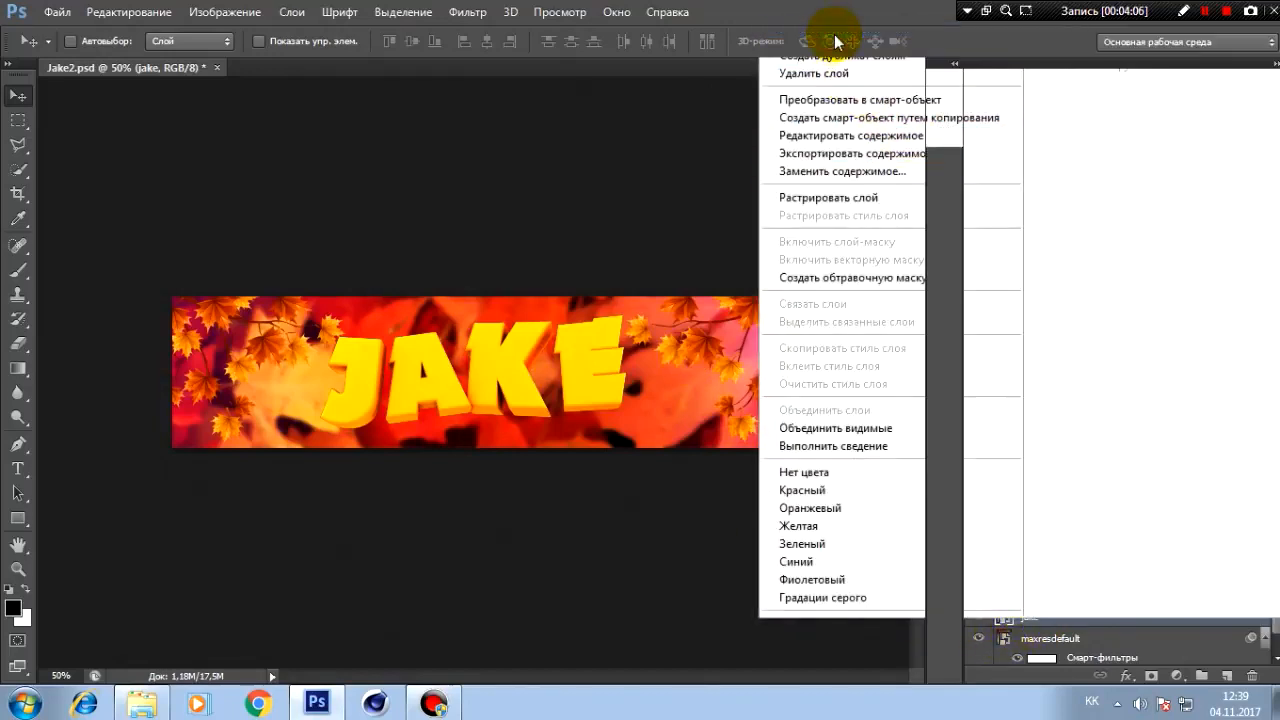
click(837, 40)
drag(574, 187, 679, 132)
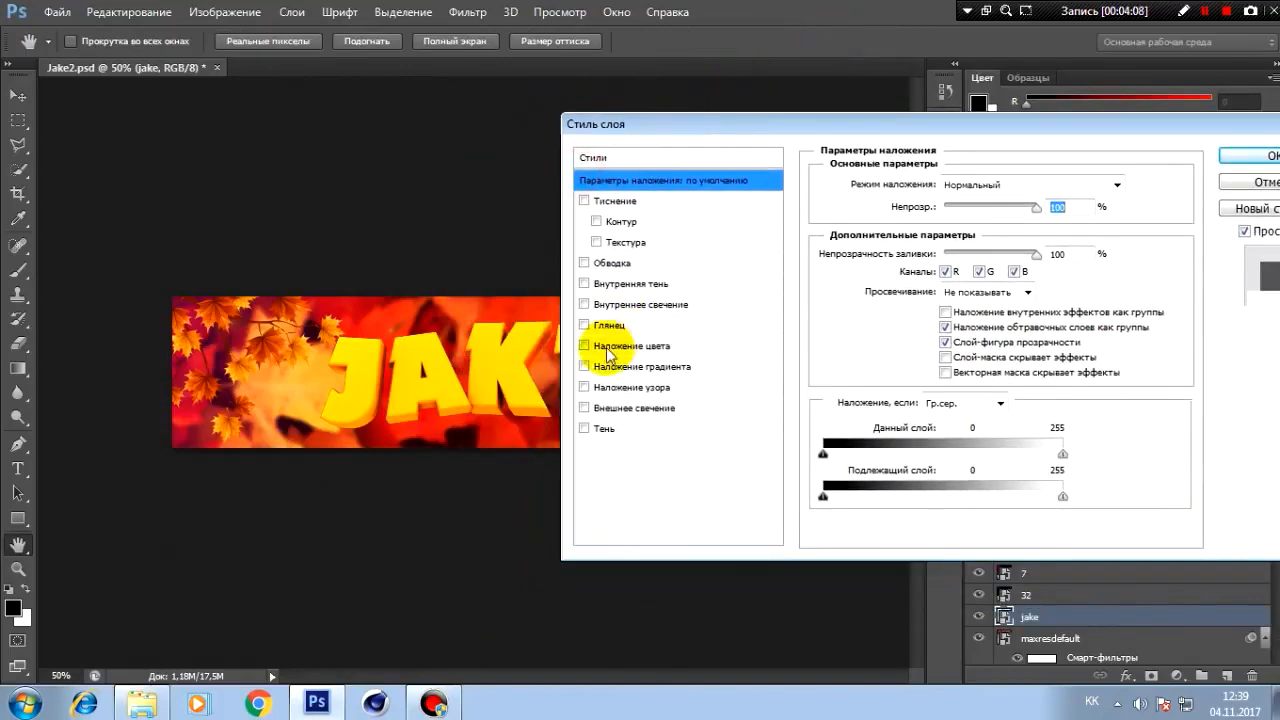
click(584, 325)
click(605, 326)
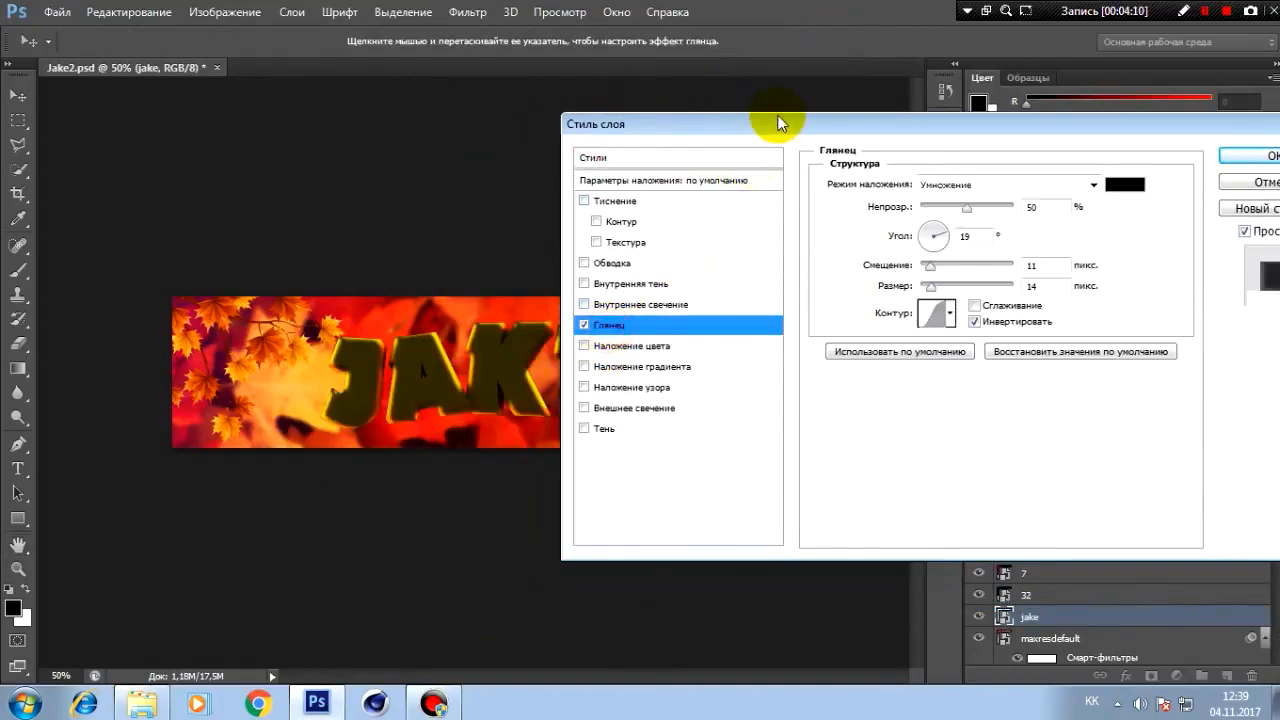
drag(779, 122, 851, 136)
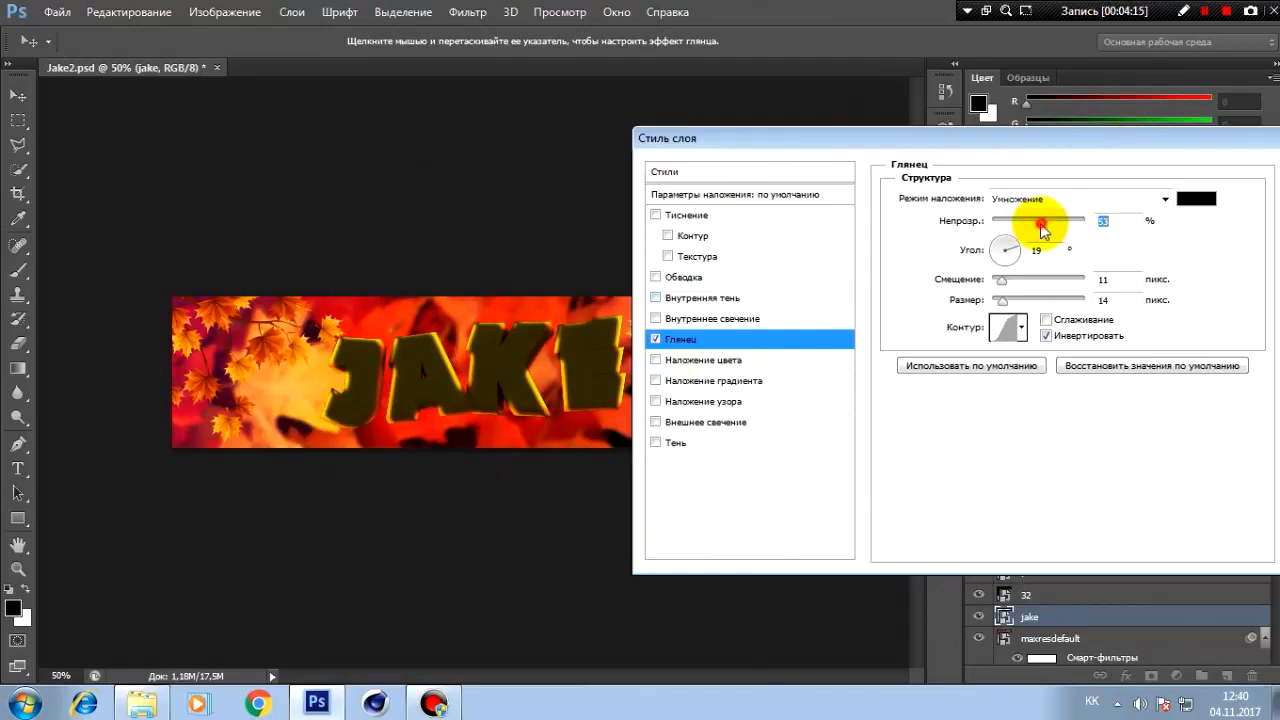
drag(1041, 230, 1005, 233)
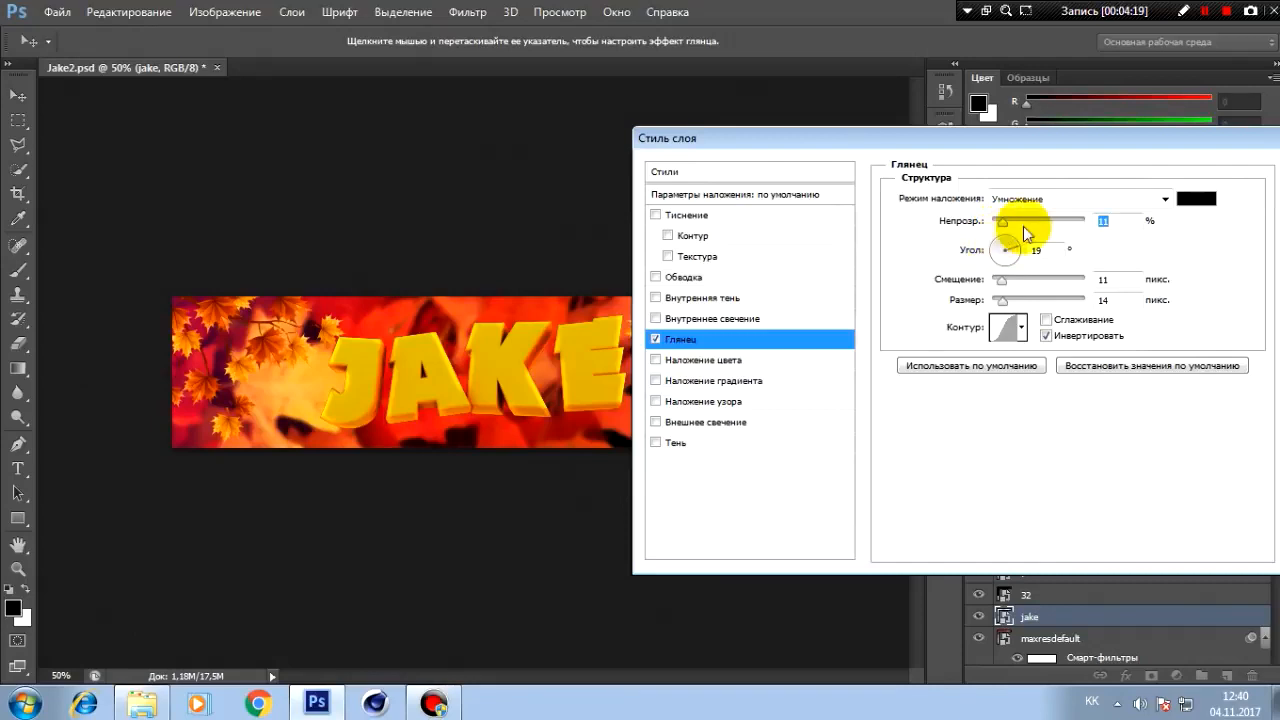
drag(1004, 228, 997, 226)
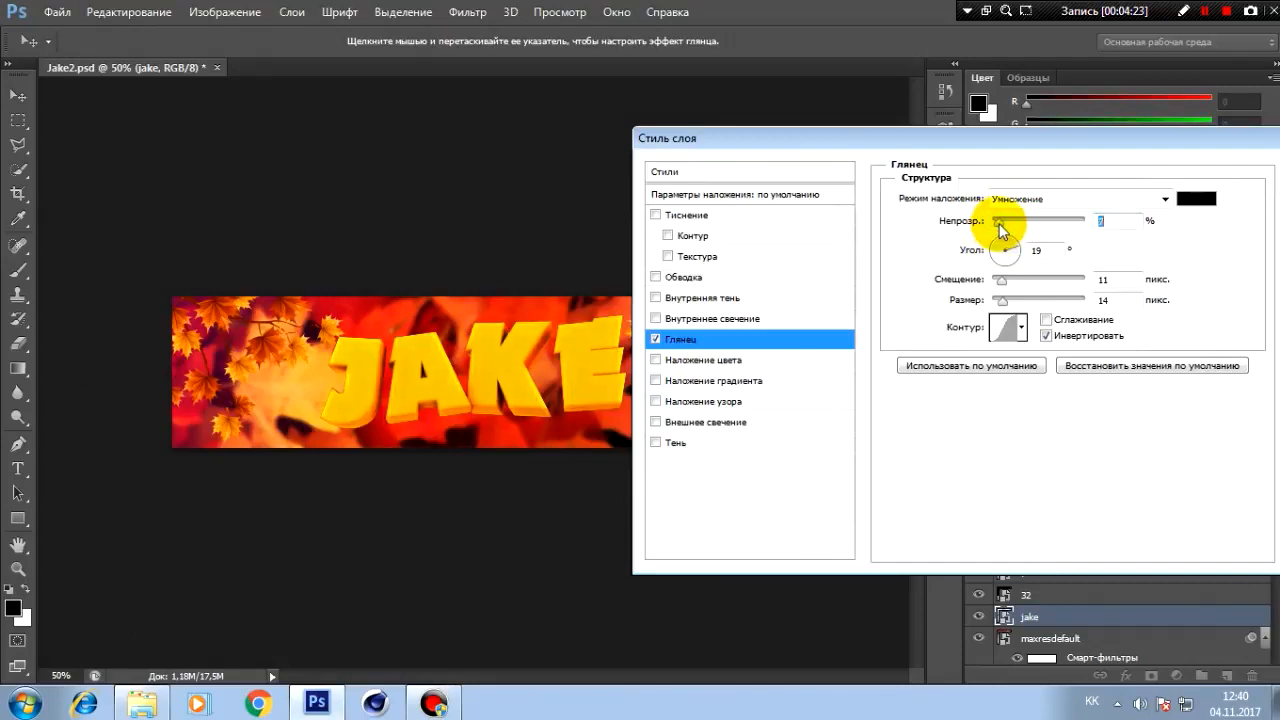
Add a Drop Shadow (Тень) to the jake layer at about 18 % opacity, apply the style and compare the text with effects hidden and shown.
click(656, 442)
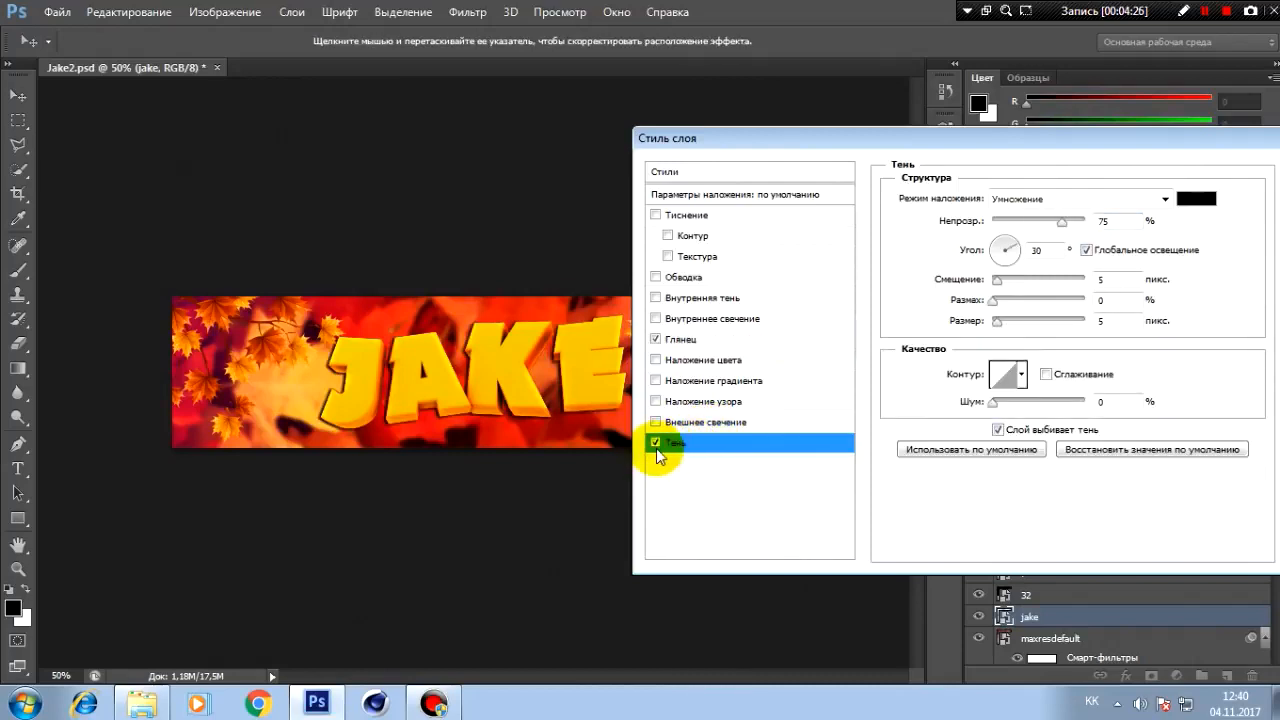
click(1190, 199)
click(1234, 250)
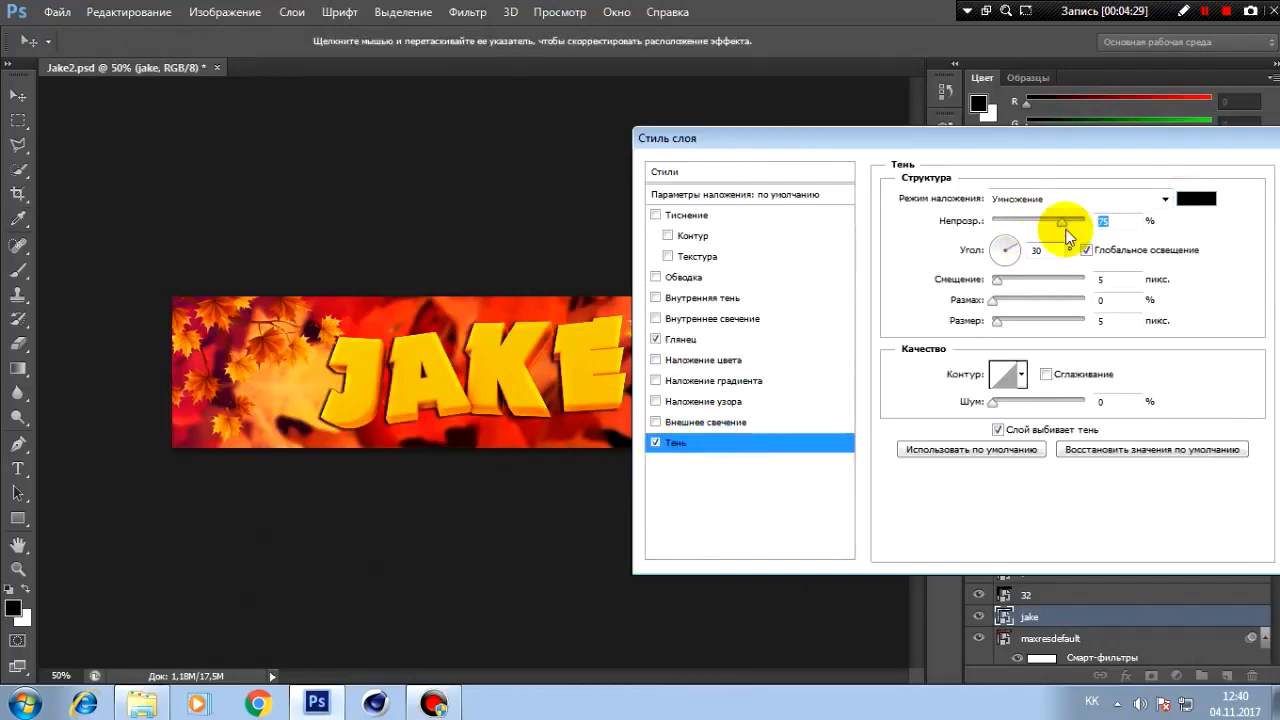
drag(1067, 232, 1010, 226)
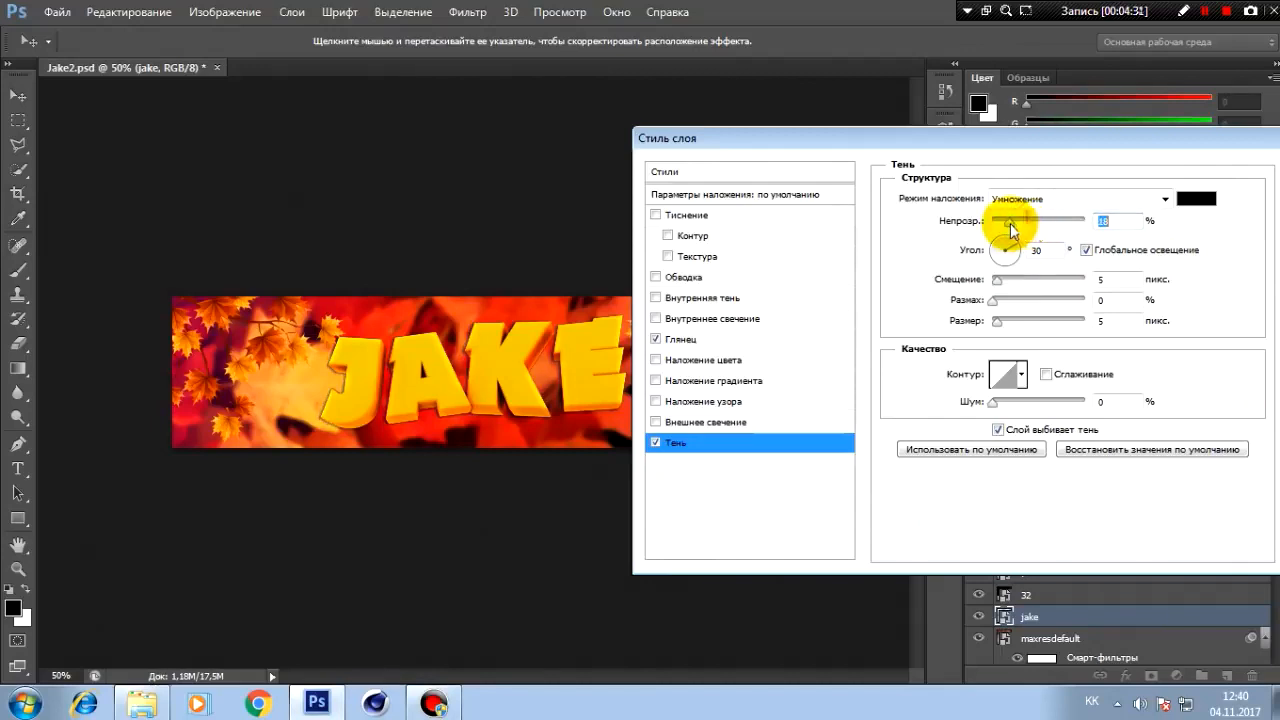
drag(1186, 139, 1023, 169)
click(1147, 203)
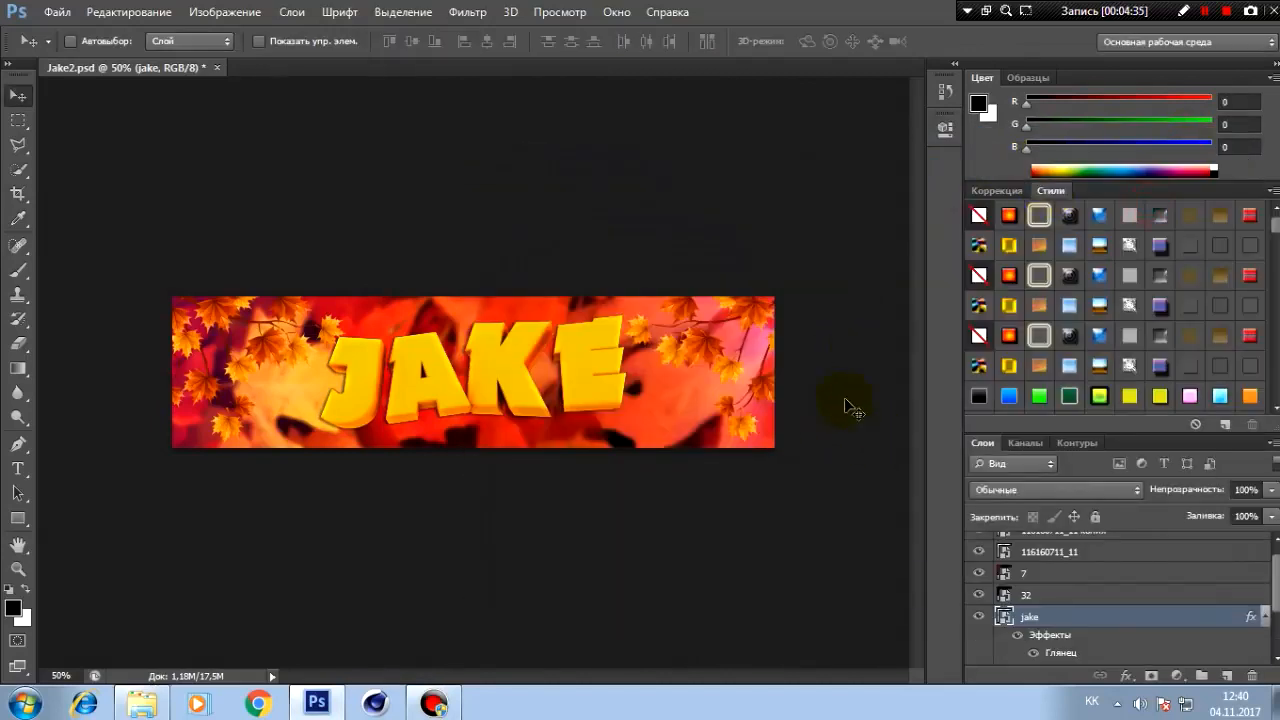
click(1016, 640)
click(1016, 640)
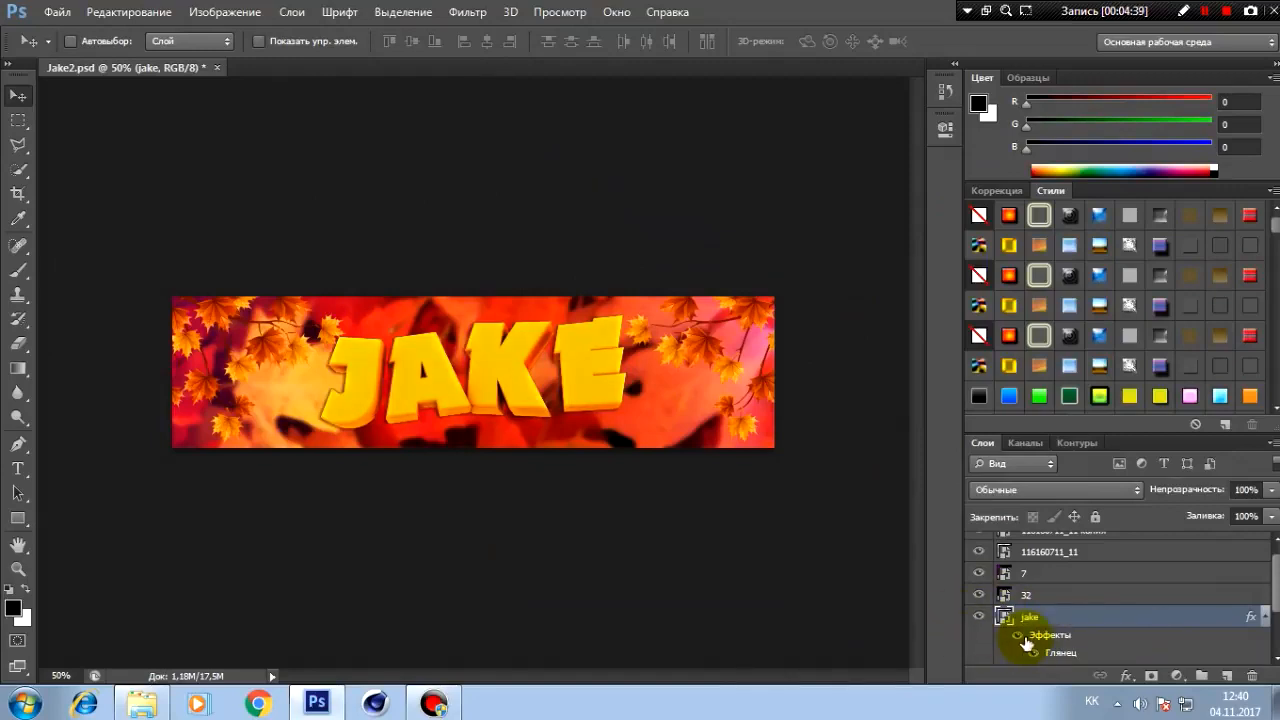
Add a Bevel and Emboss (Тиснение) effect without contour or texture to the jake layer and apply the layer style.
right_click(1049, 616)
click(838, 40)
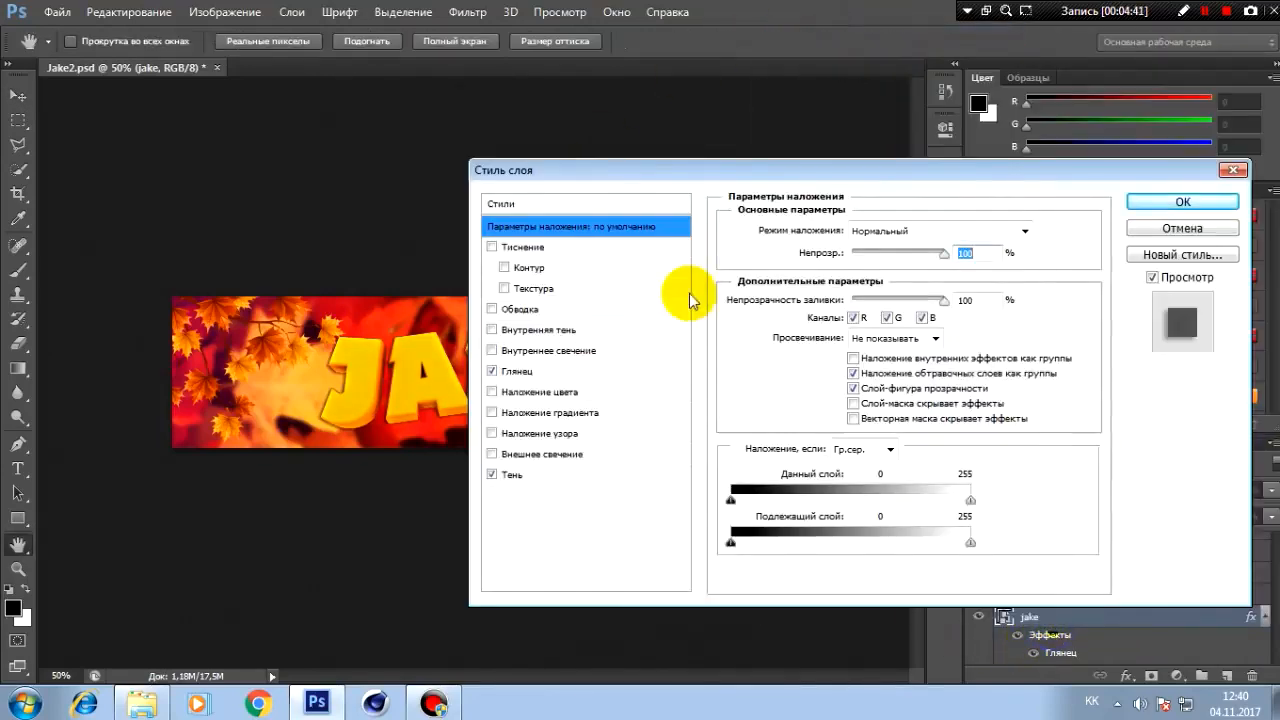
click(504, 288)
click(504, 289)
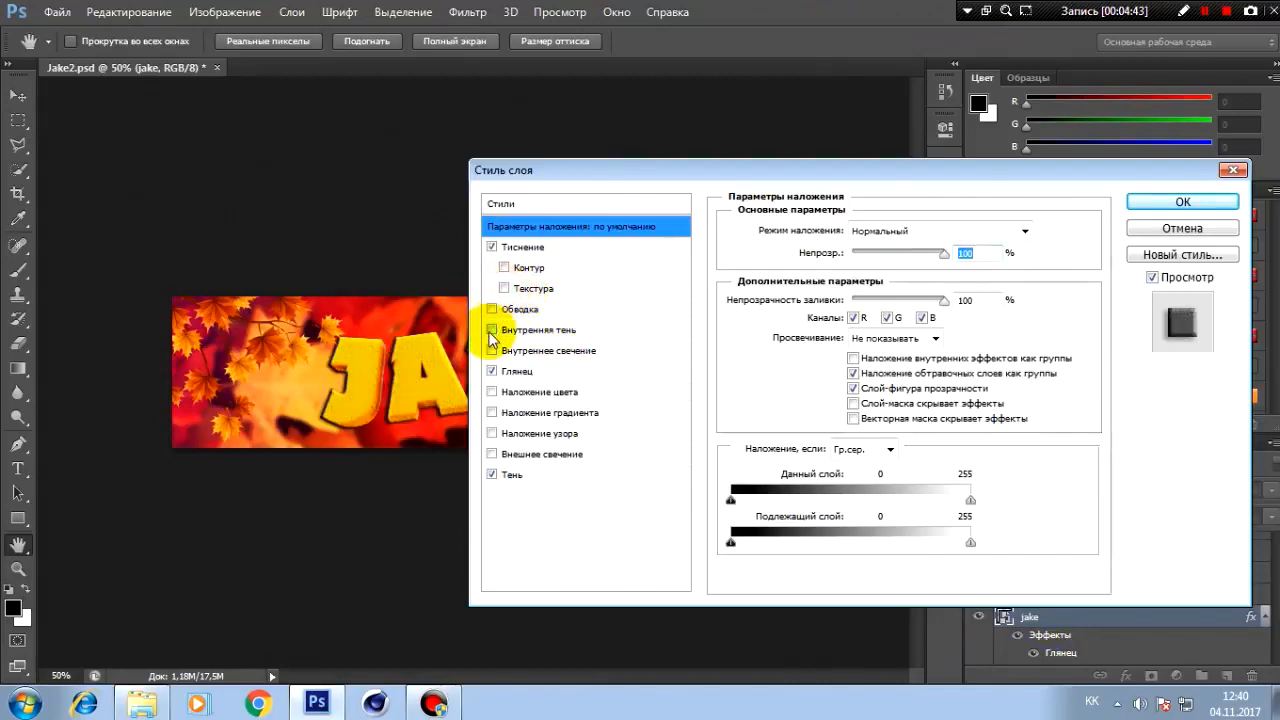
click(1149, 205)
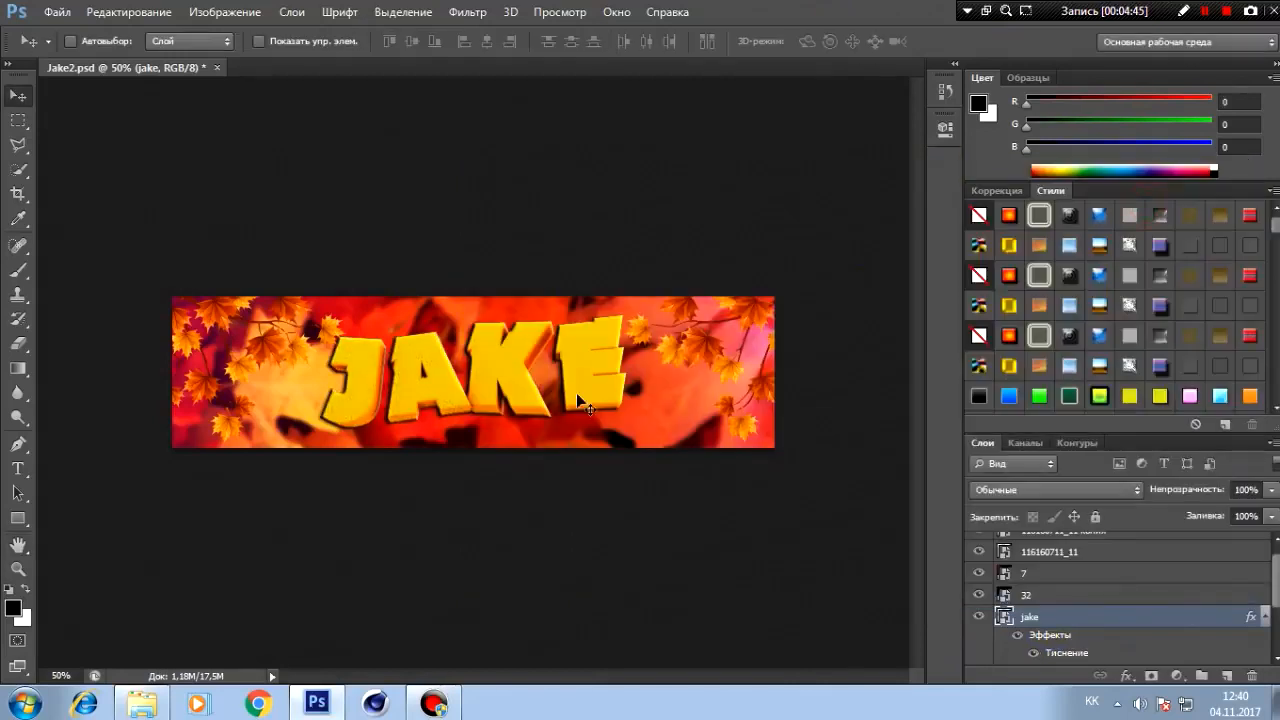